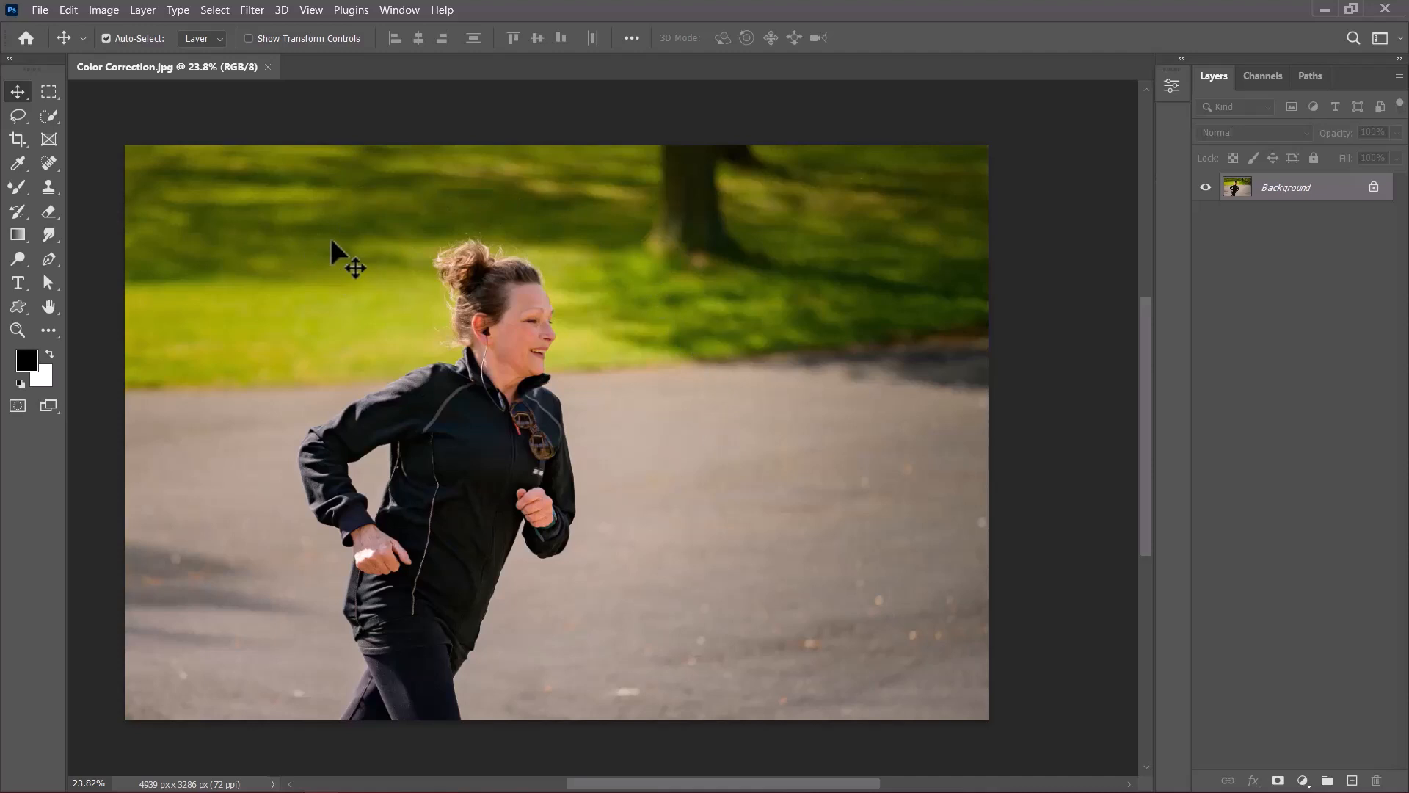
# Convert the Background layer into a smart object so it can take re-editable smart filters.
pyautogui.rightClick(1278, 188)
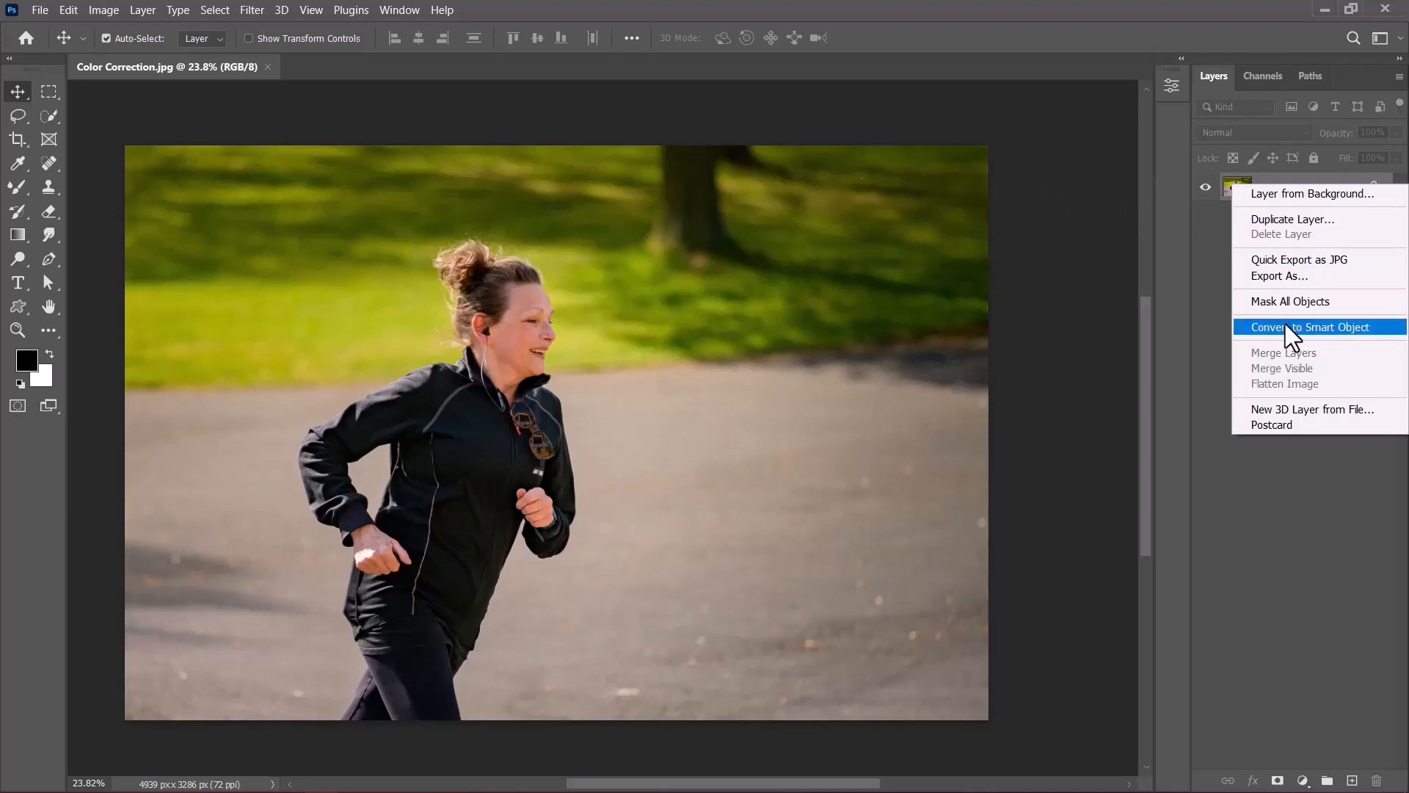
pyautogui.click(249, 15)
pyautogui.click(250, 10)
pyautogui.click(298, 53)
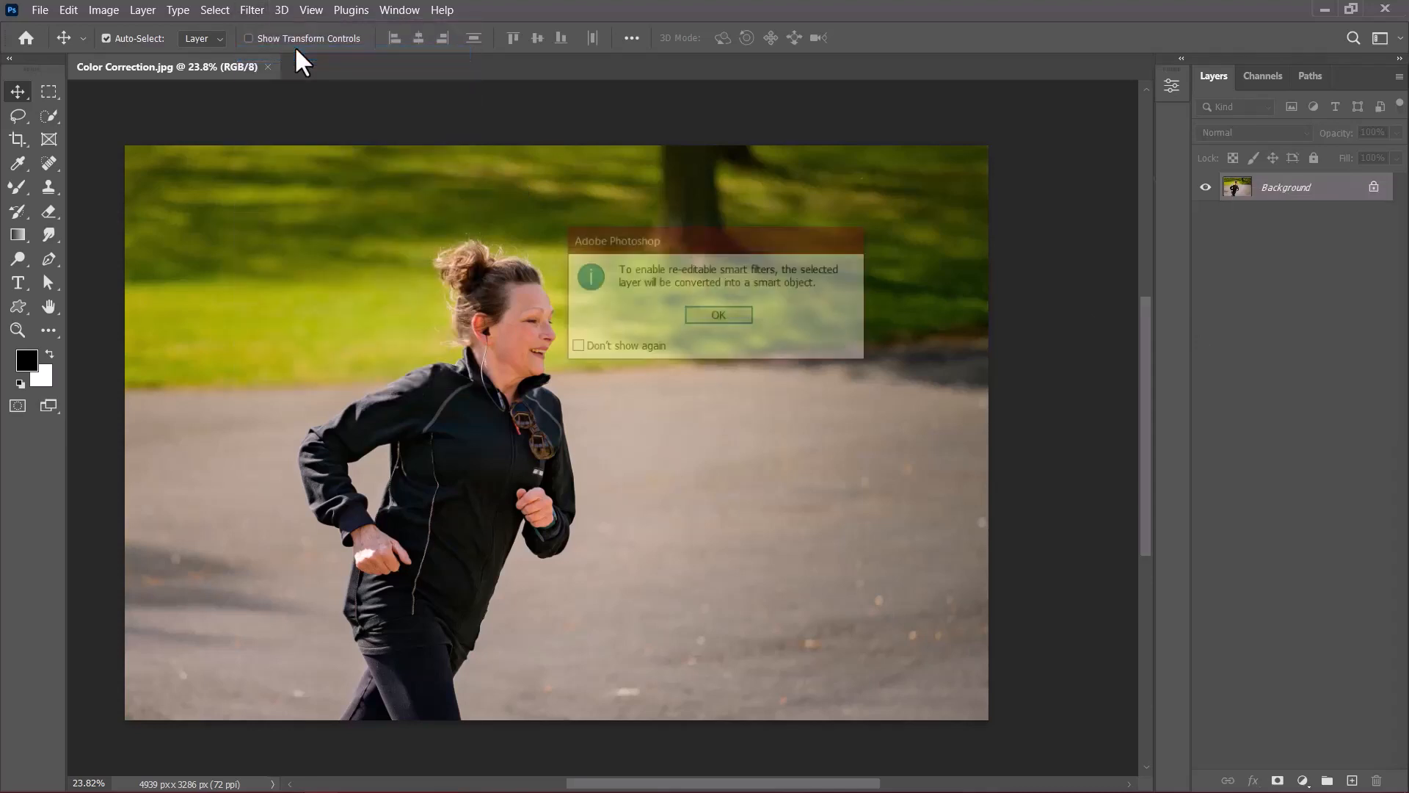
pyautogui.click(734, 324)
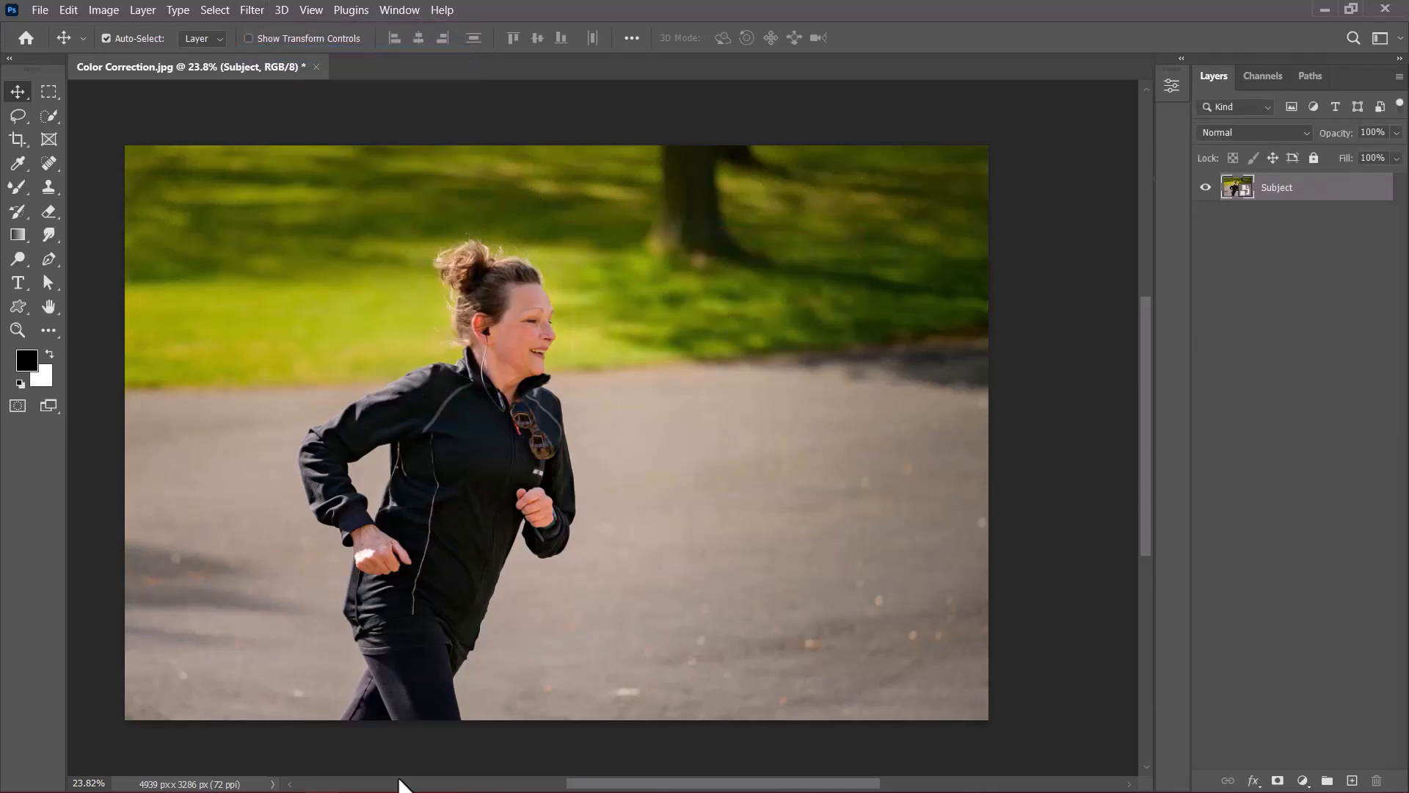
# Open the Camera Raw Filter on the photo layer and reset all of its settings.
pyautogui.click(252, 15)
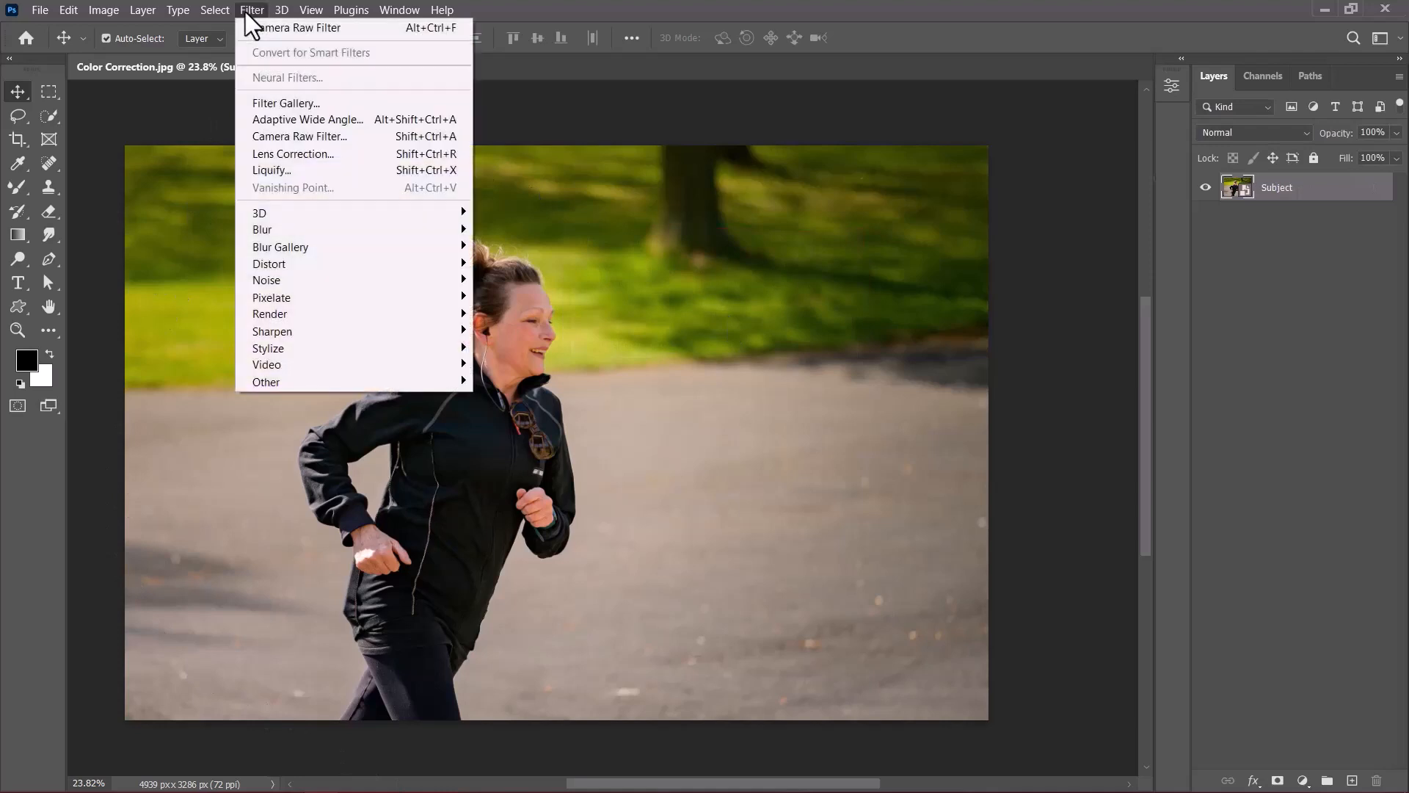
pyautogui.click(299, 140)
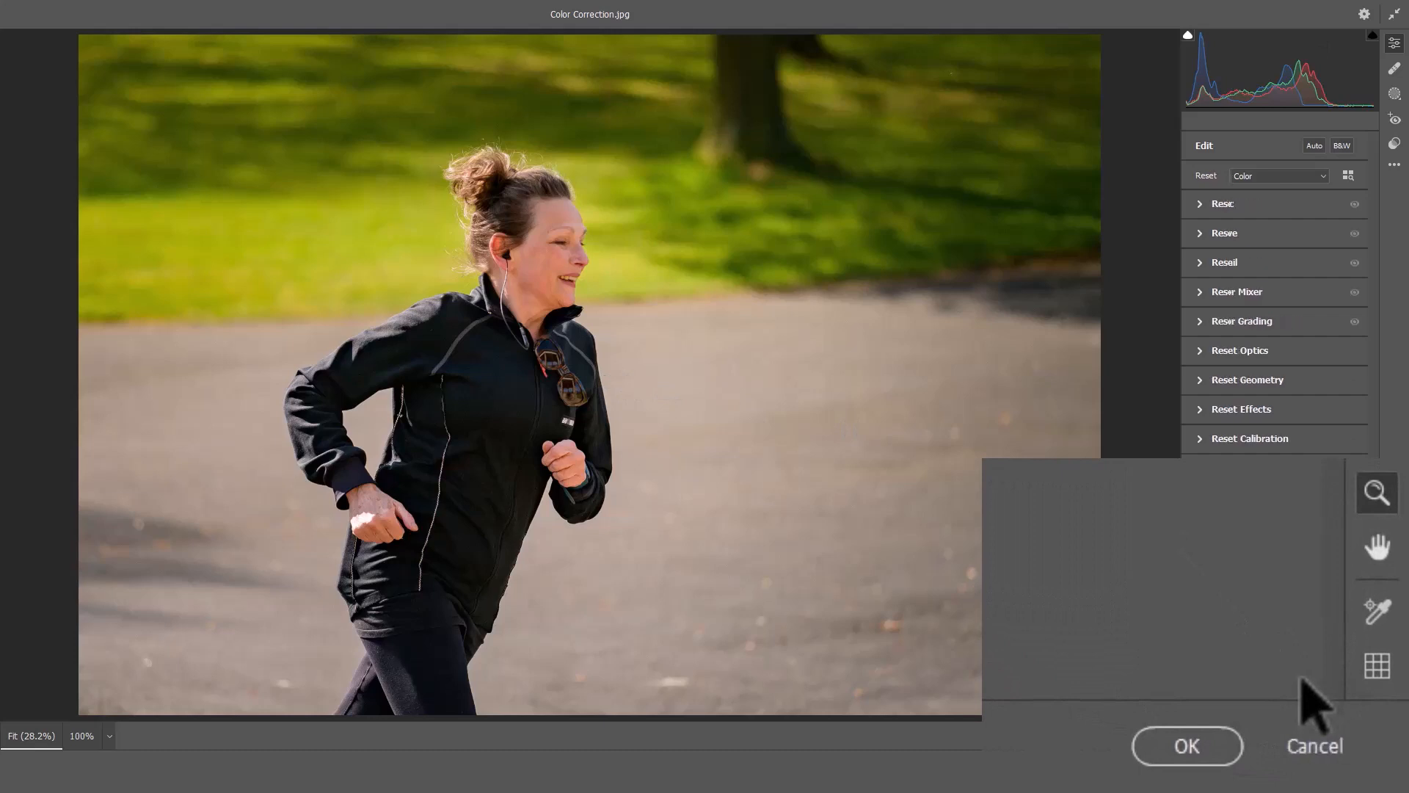
pyautogui.press('alt')
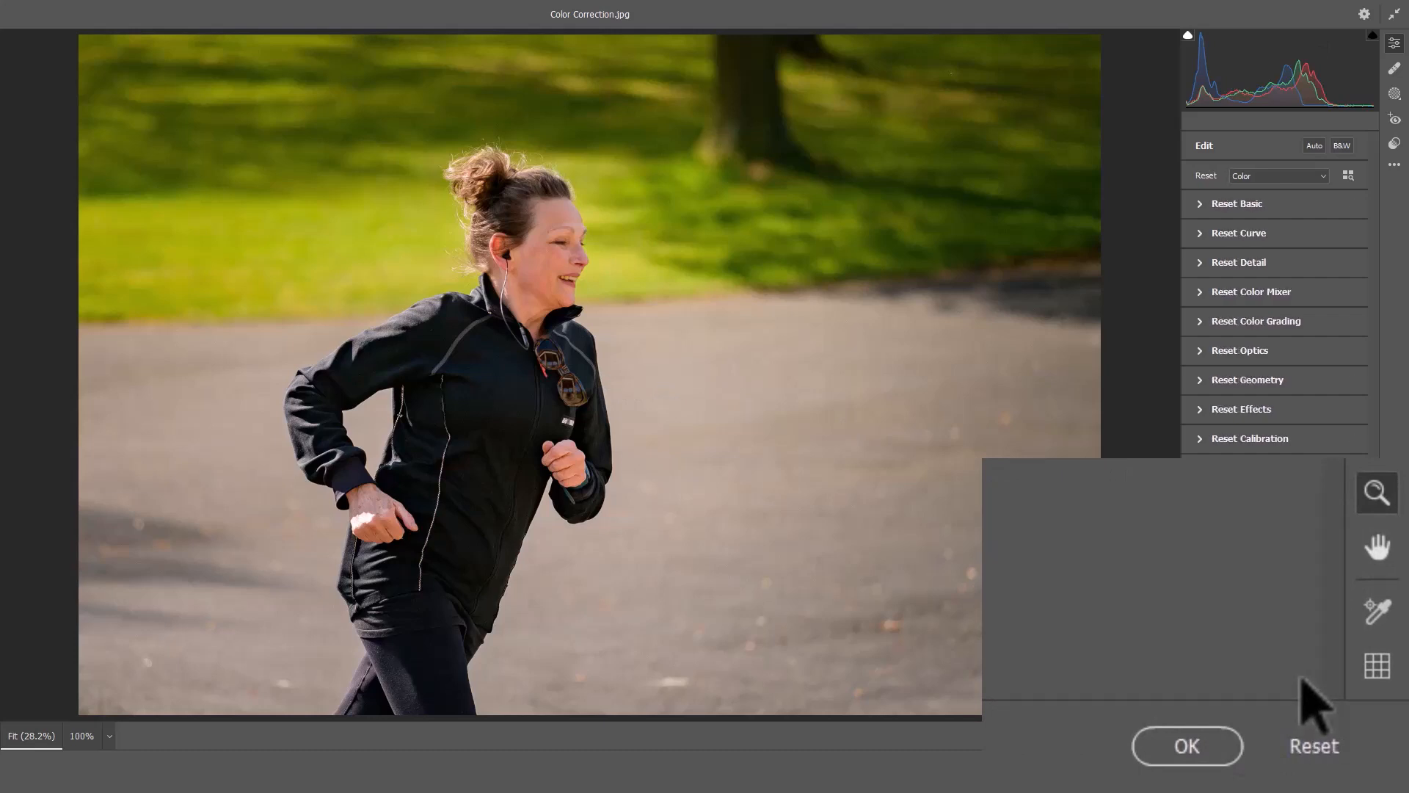
pyautogui.keyDown('alt'); pyautogui.click(1304, 737); pyautogui.keyUp('alt')
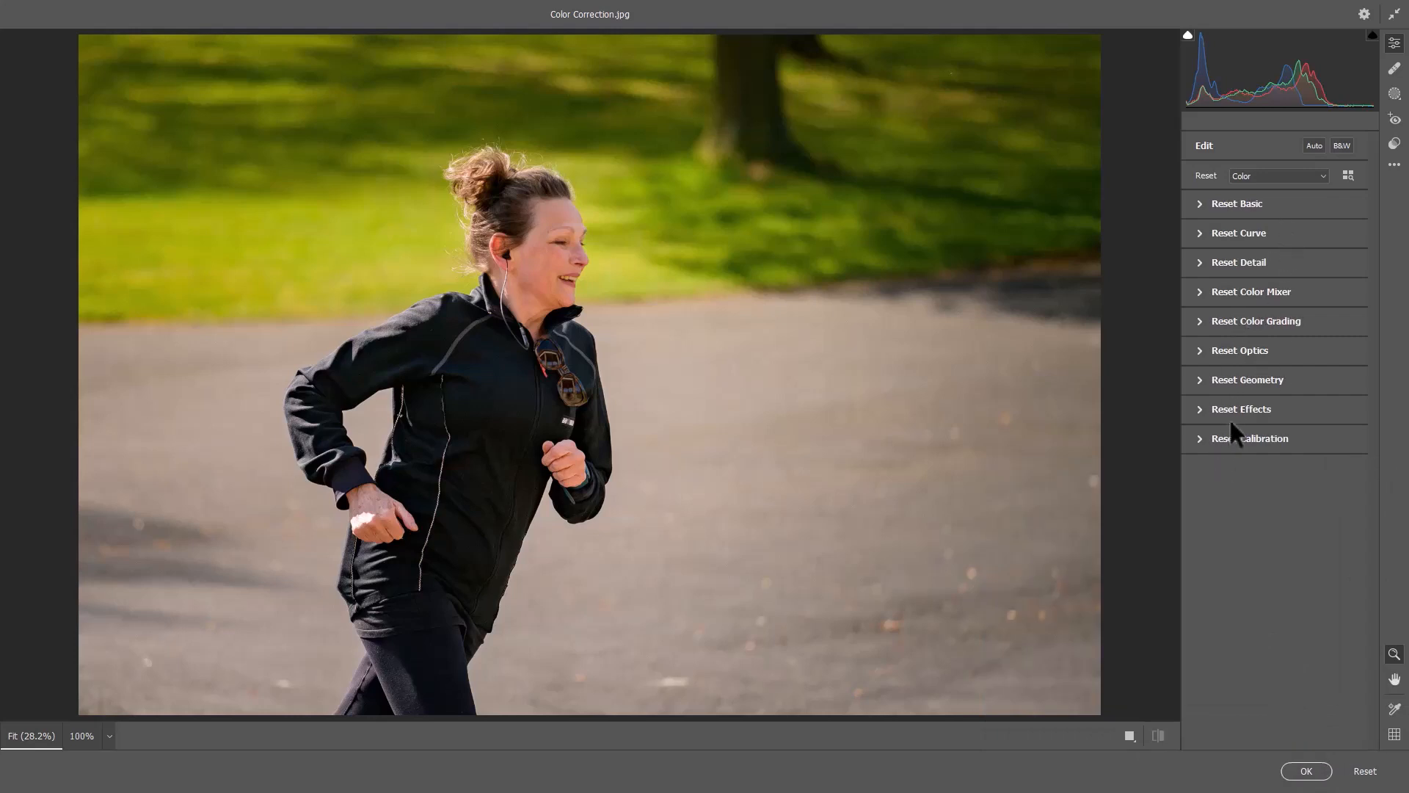
# Set Noise Reduction to 57 in the Detail settings, checking the jogger's face at 100% zoom.
pyautogui.click(615, 307)
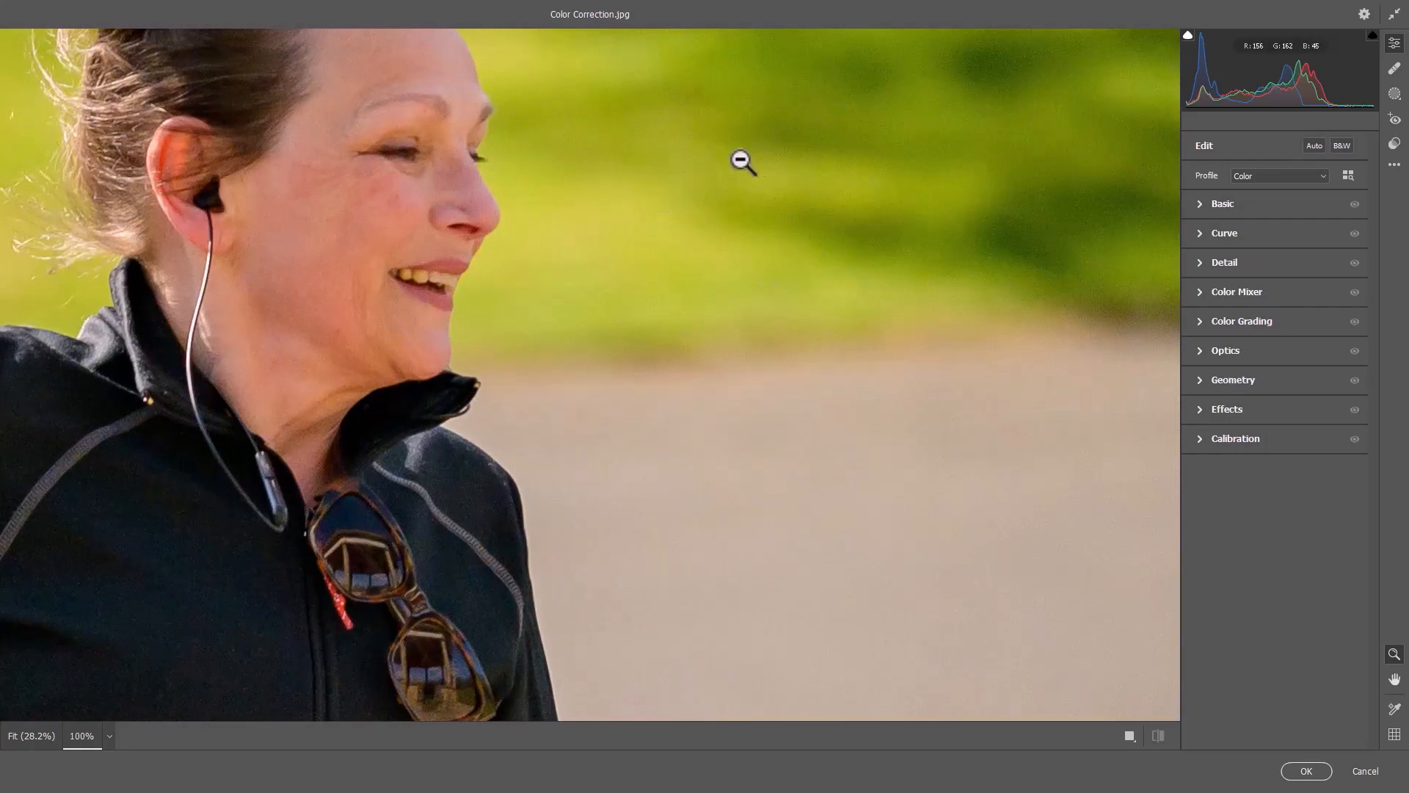
pyautogui.click(1201, 263)
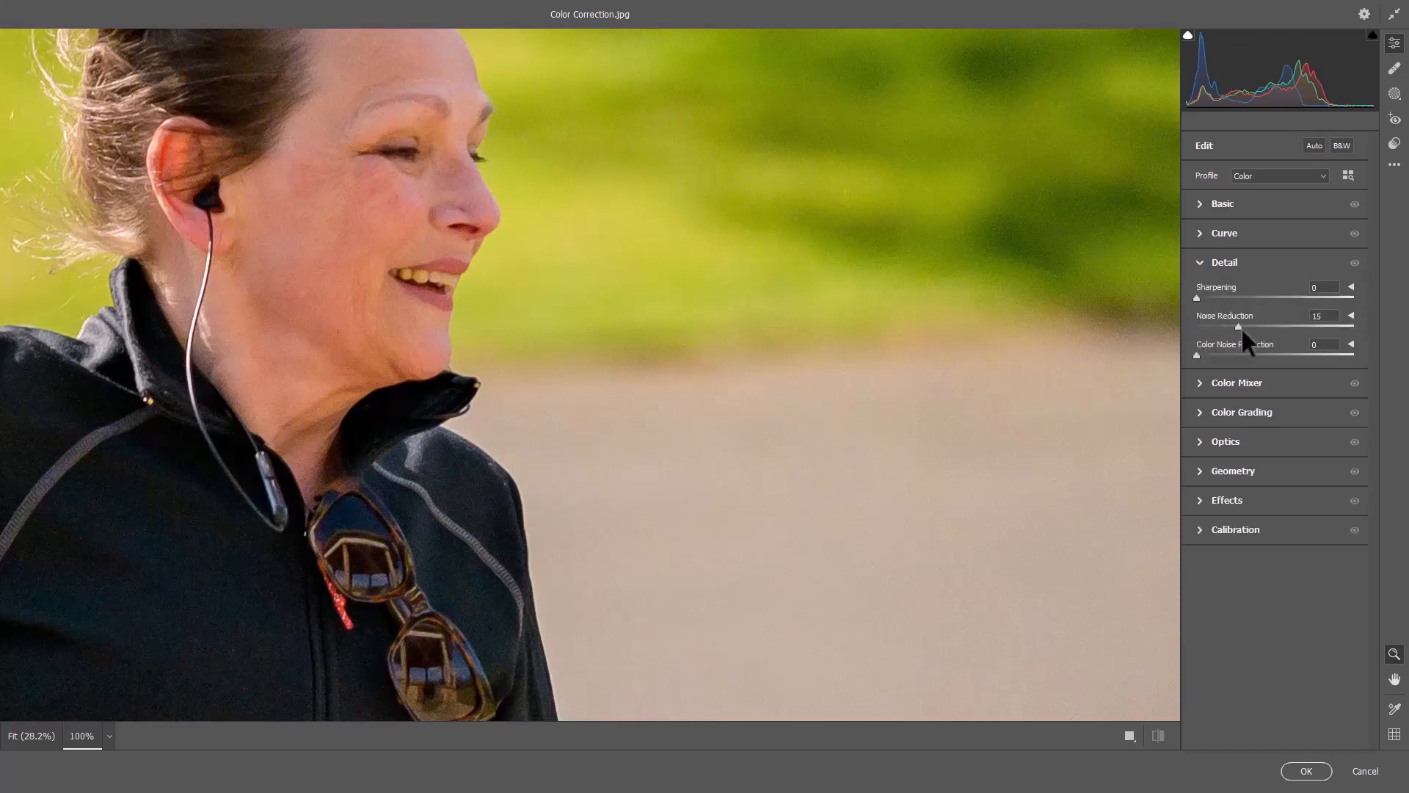
pyautogui.moveTo(1259, 328); pyautogui.dragTo(1286, 327)
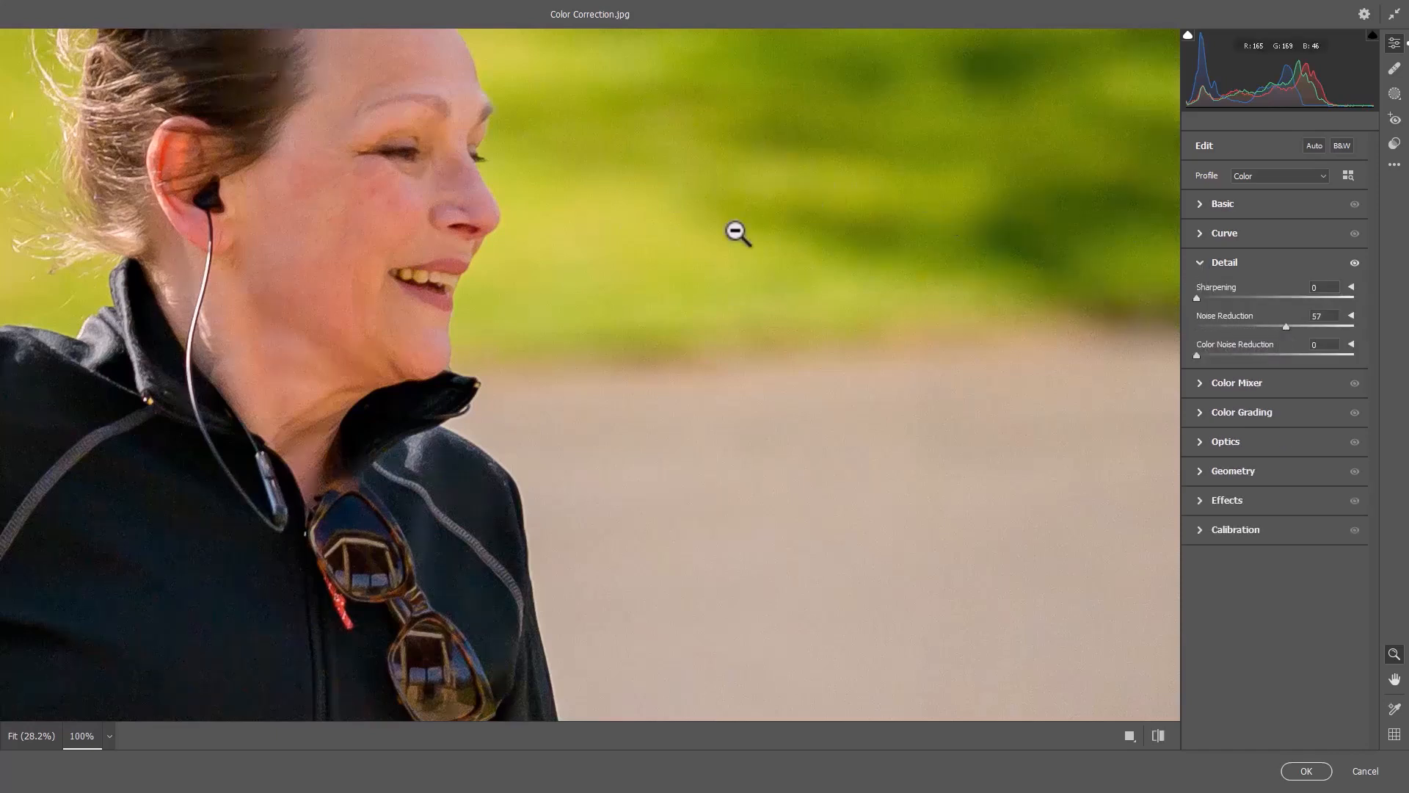
pyautogui.click(767, 250)
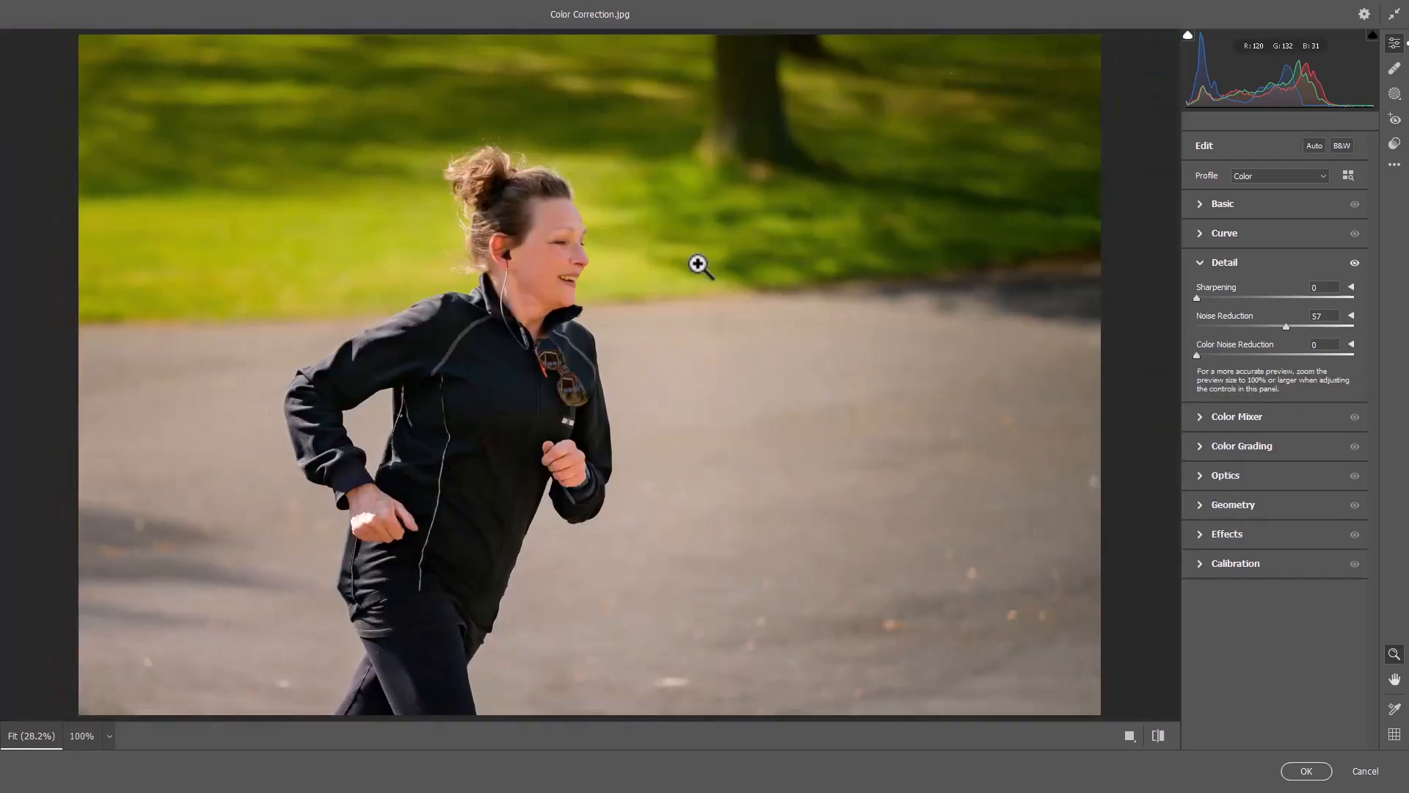
# Switch the preview to the Before/After Left/Right view and collapse the Detail settings.
pyautogui.click(1127, 736)
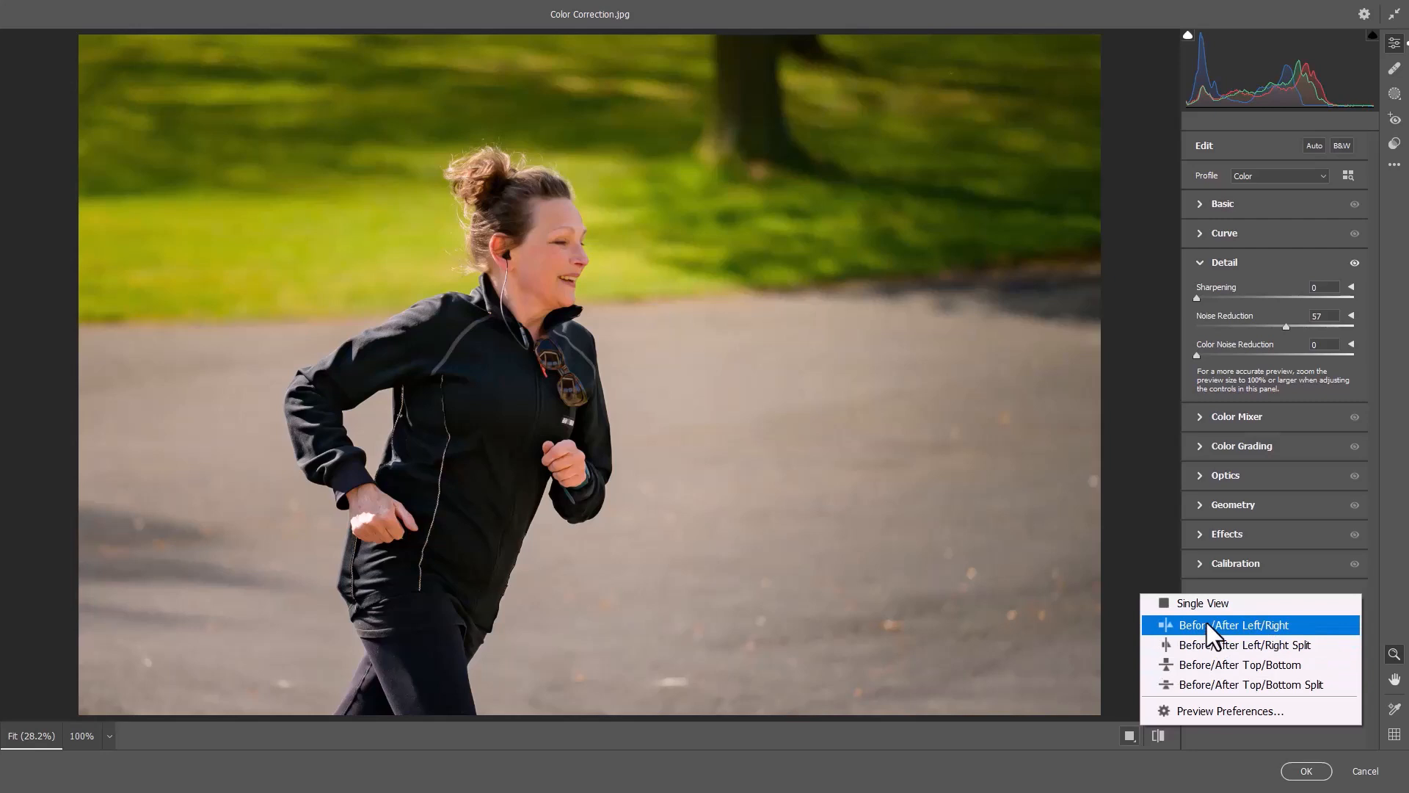
pyautogui.click(1207, 625)
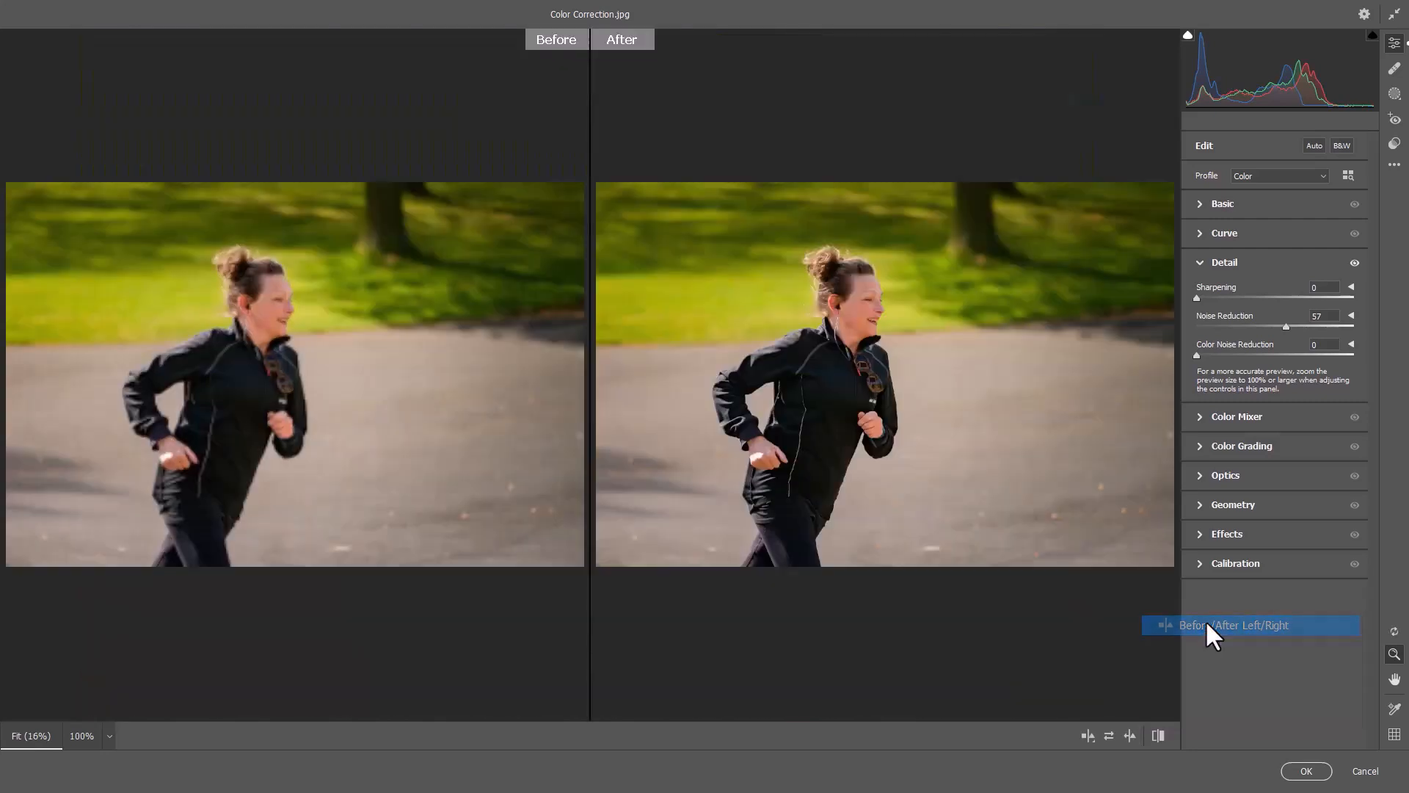
pyautogui.click(1201, 261)
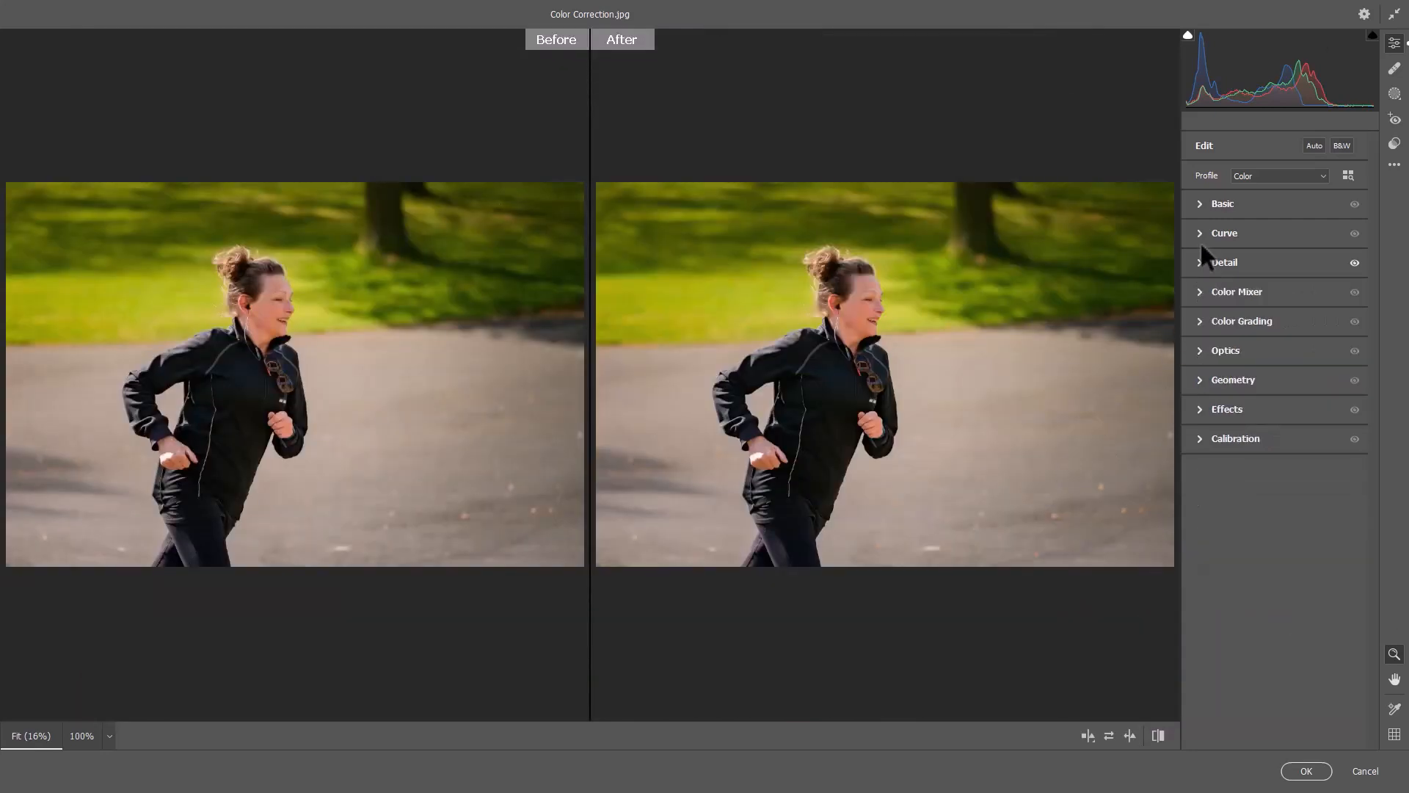
# Set Dehaze to +70 in the Basic settings and compare the before and after images.
pyautogui.click(1200, 204)
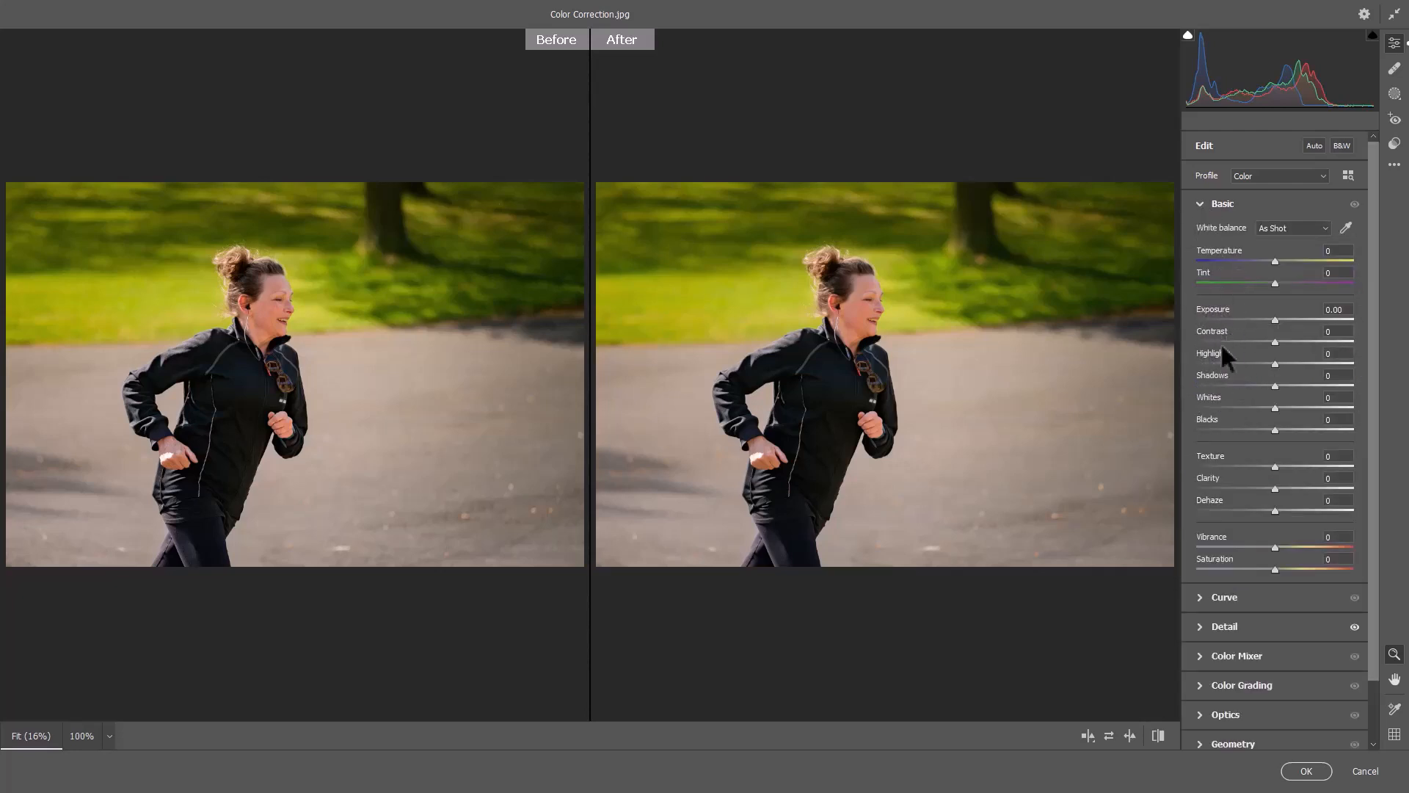
pyautogui.click(1041, 466)
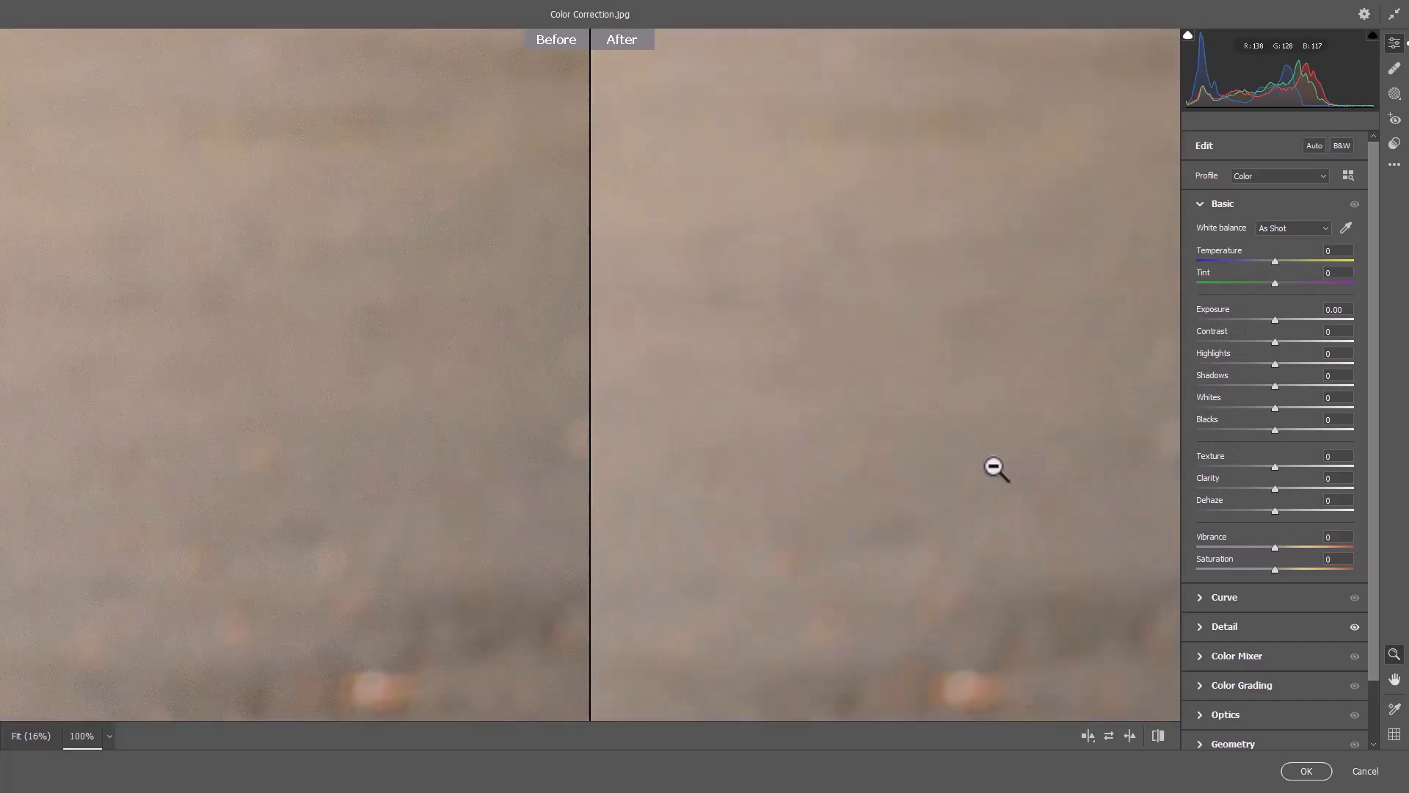
pyautogui.click(1037, 452)
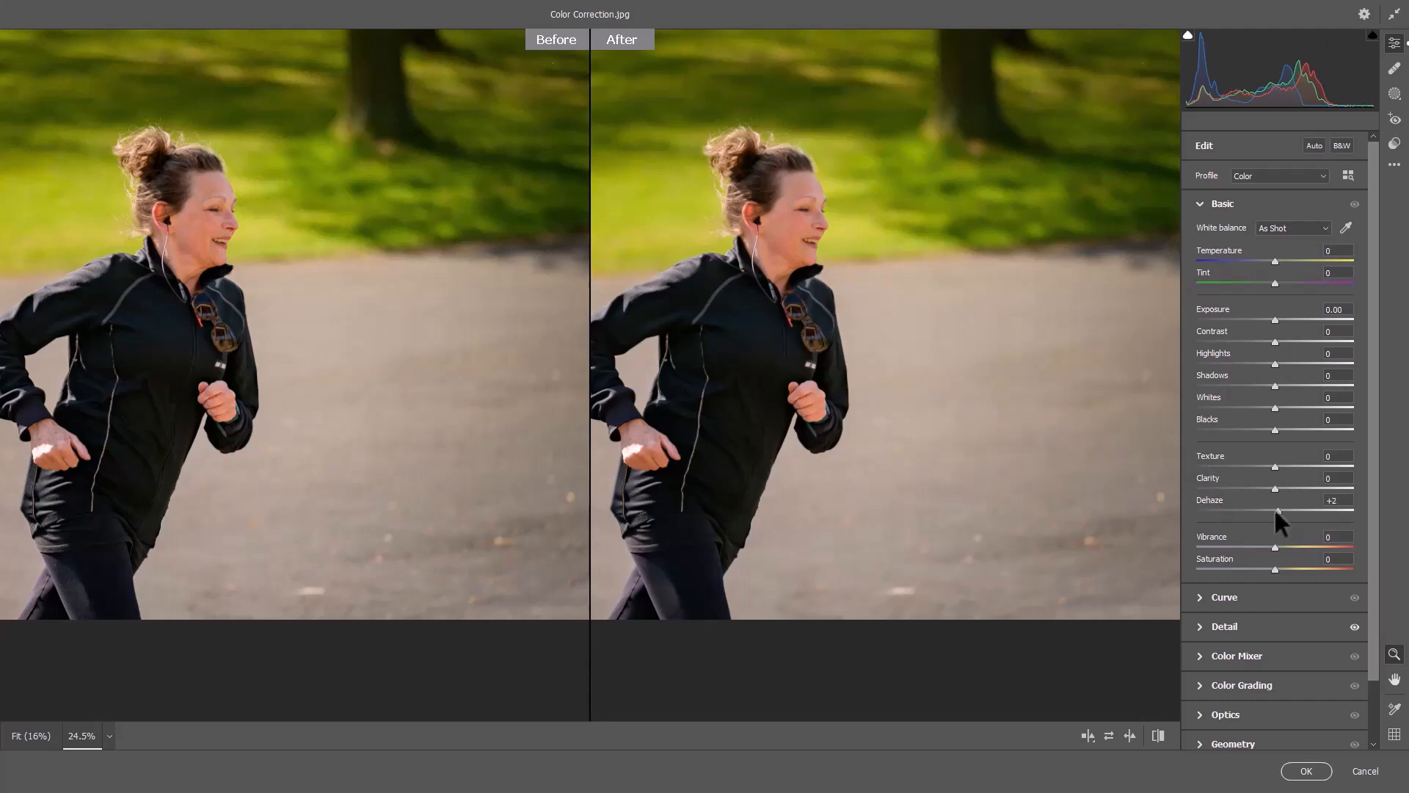
pyautogui.moveTo(1275, 510); pyautogui.dragTo(1331, 511)
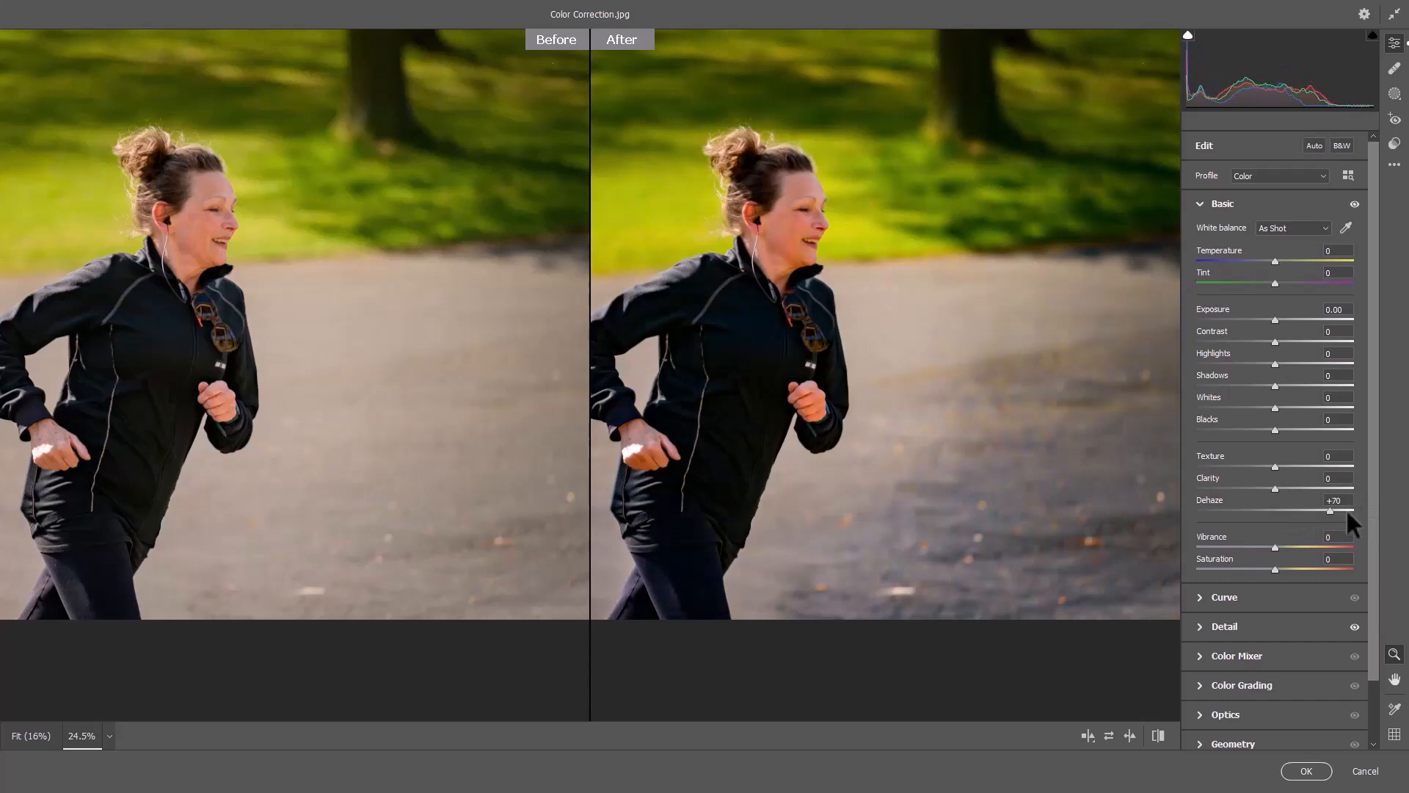
pyautogui.keyDown('alt'); pyautogui.click(427, 459); pyautogui.keyUp('alt')
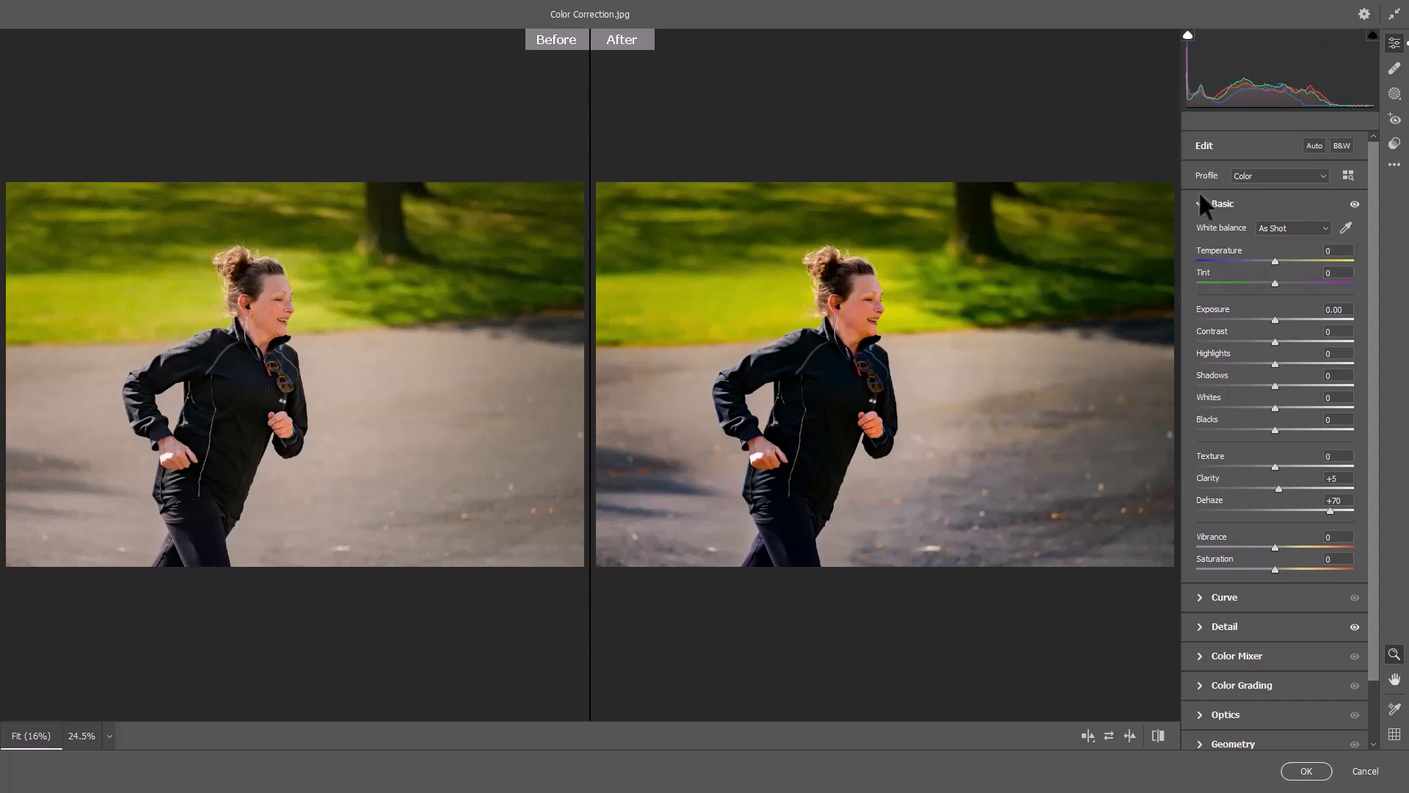
pyautogui.click(1200, 199)
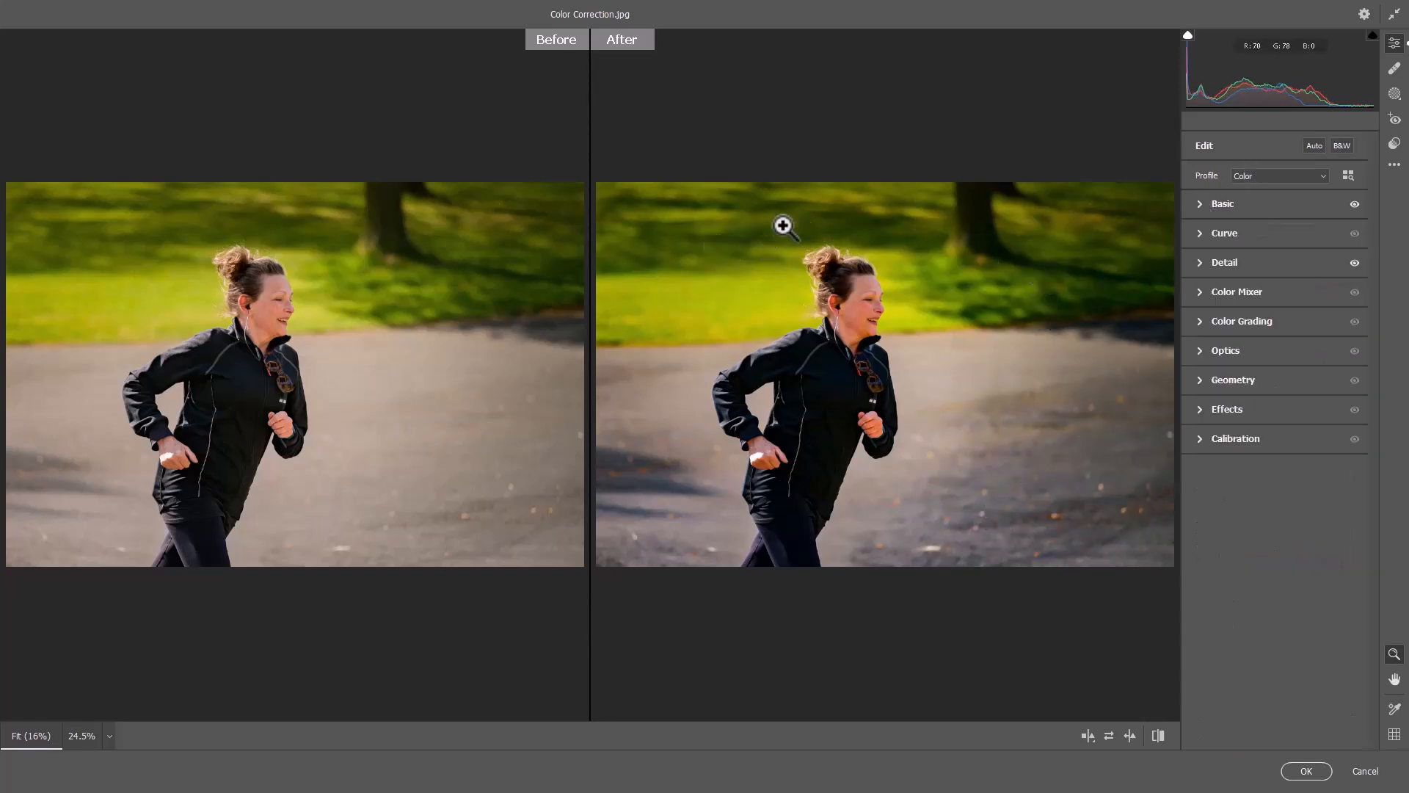
# In the HSL Color Mixer, set the hue of Yellows to +78 and of Greens to +56.
pyautogui.click(1198, 293)
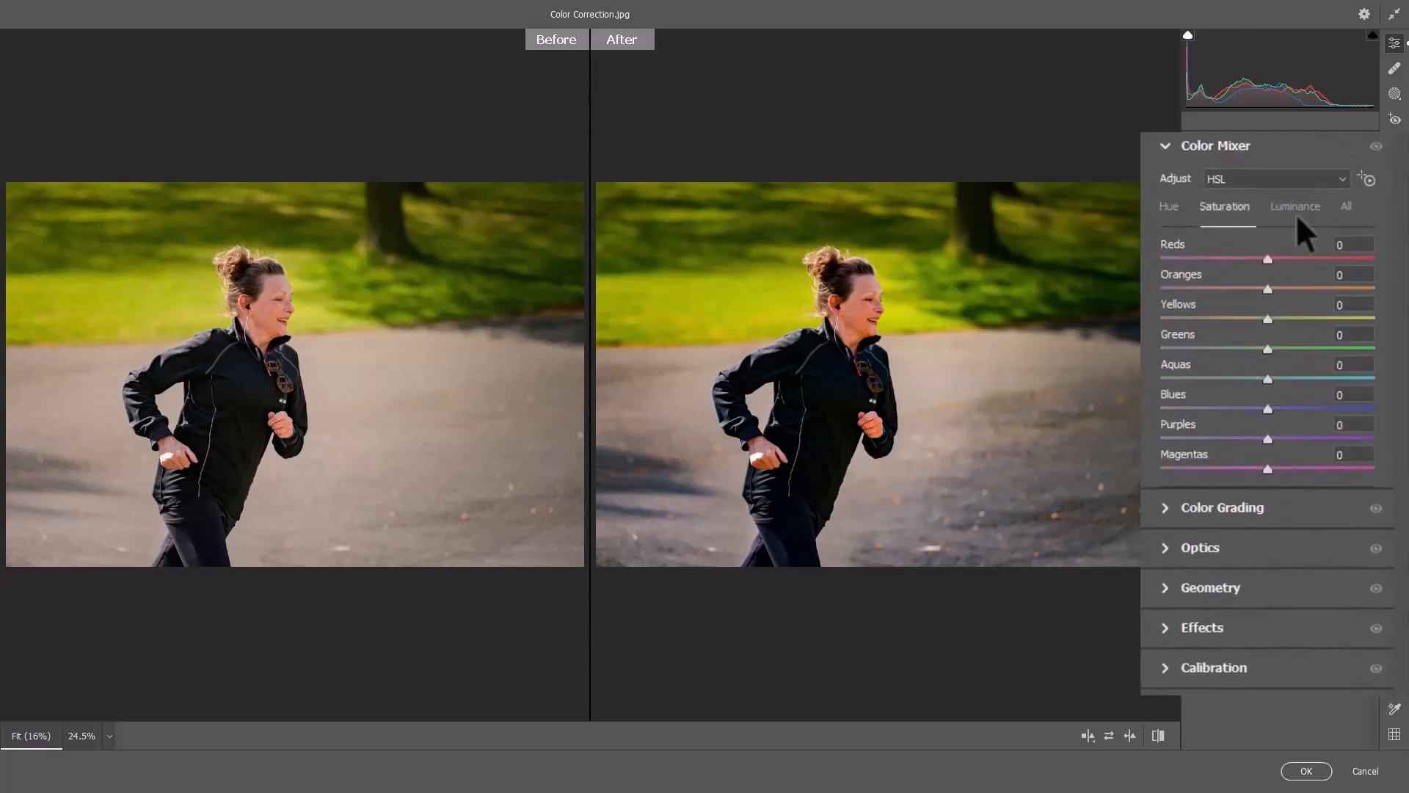
pyautogui.click(1297, 215)
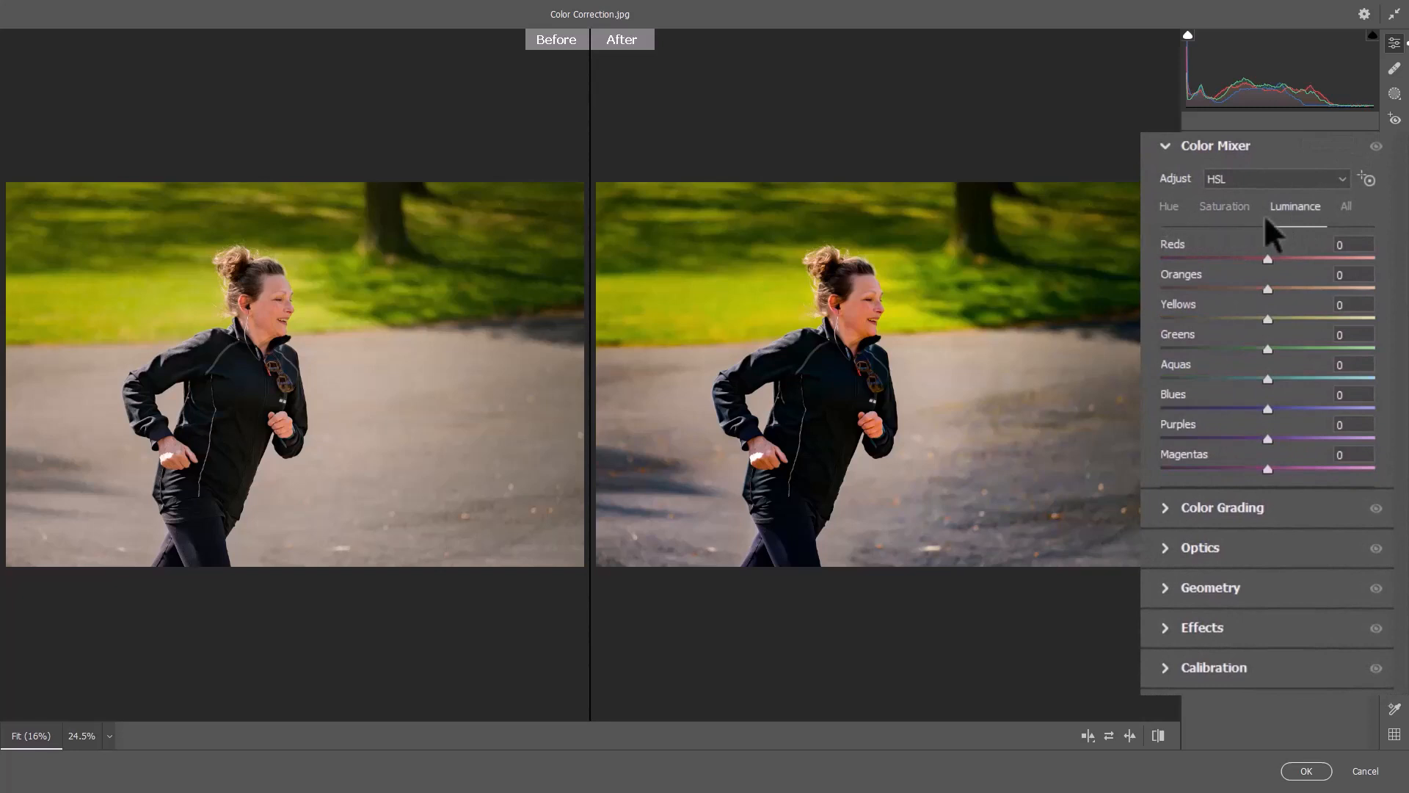
pyautogui.click(1348, 206)
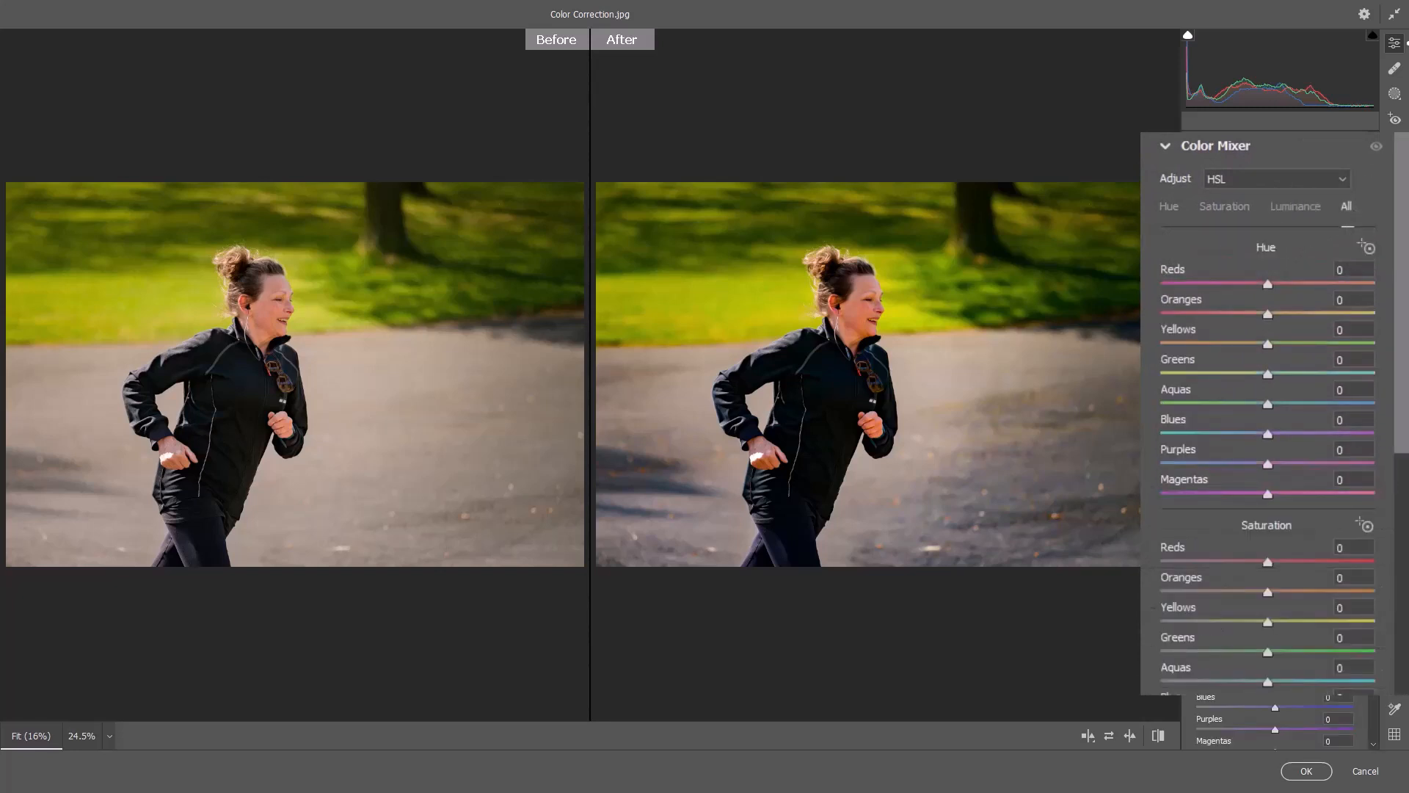
pyautogui.scroll(-3, 1267, 367)
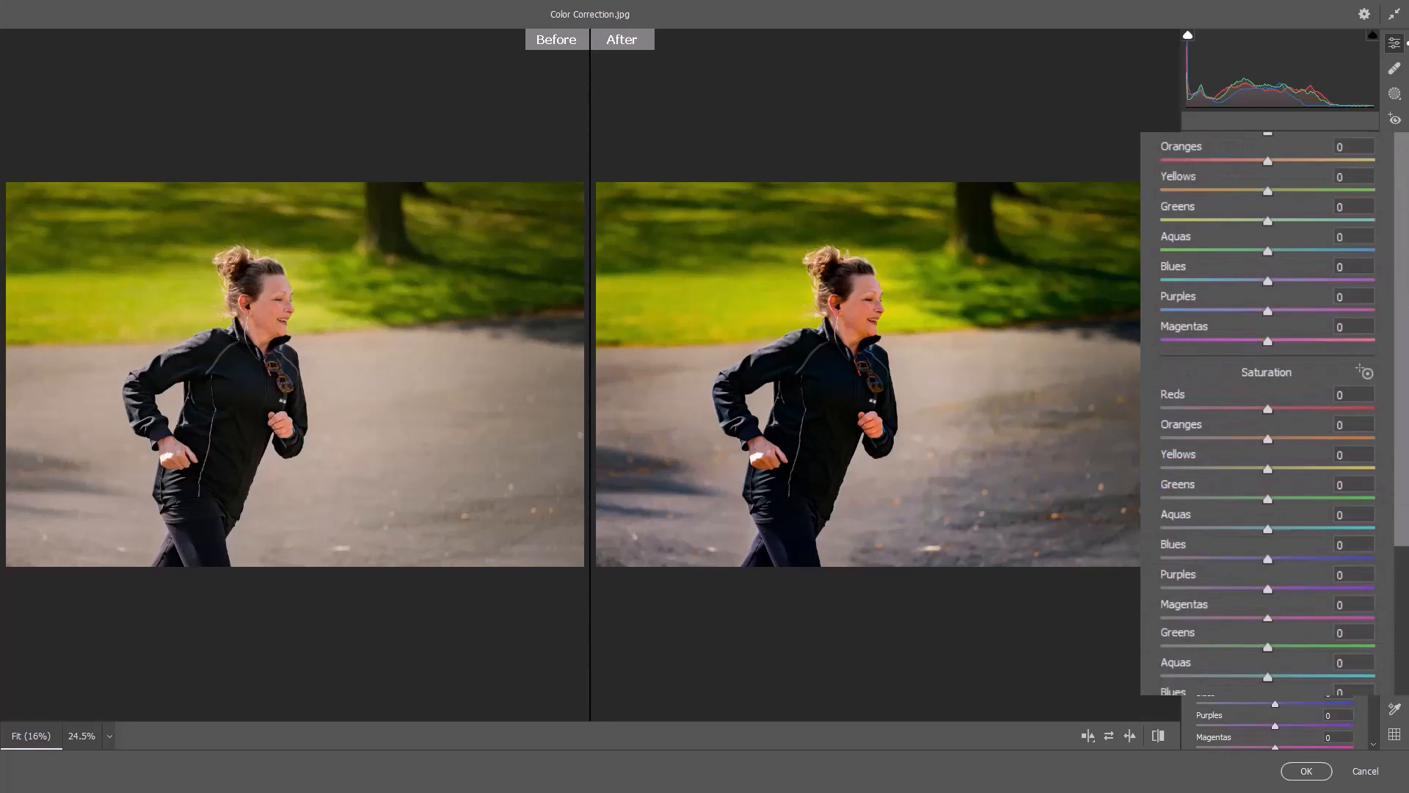
pyautogui.scroll(3, 1325, 220)
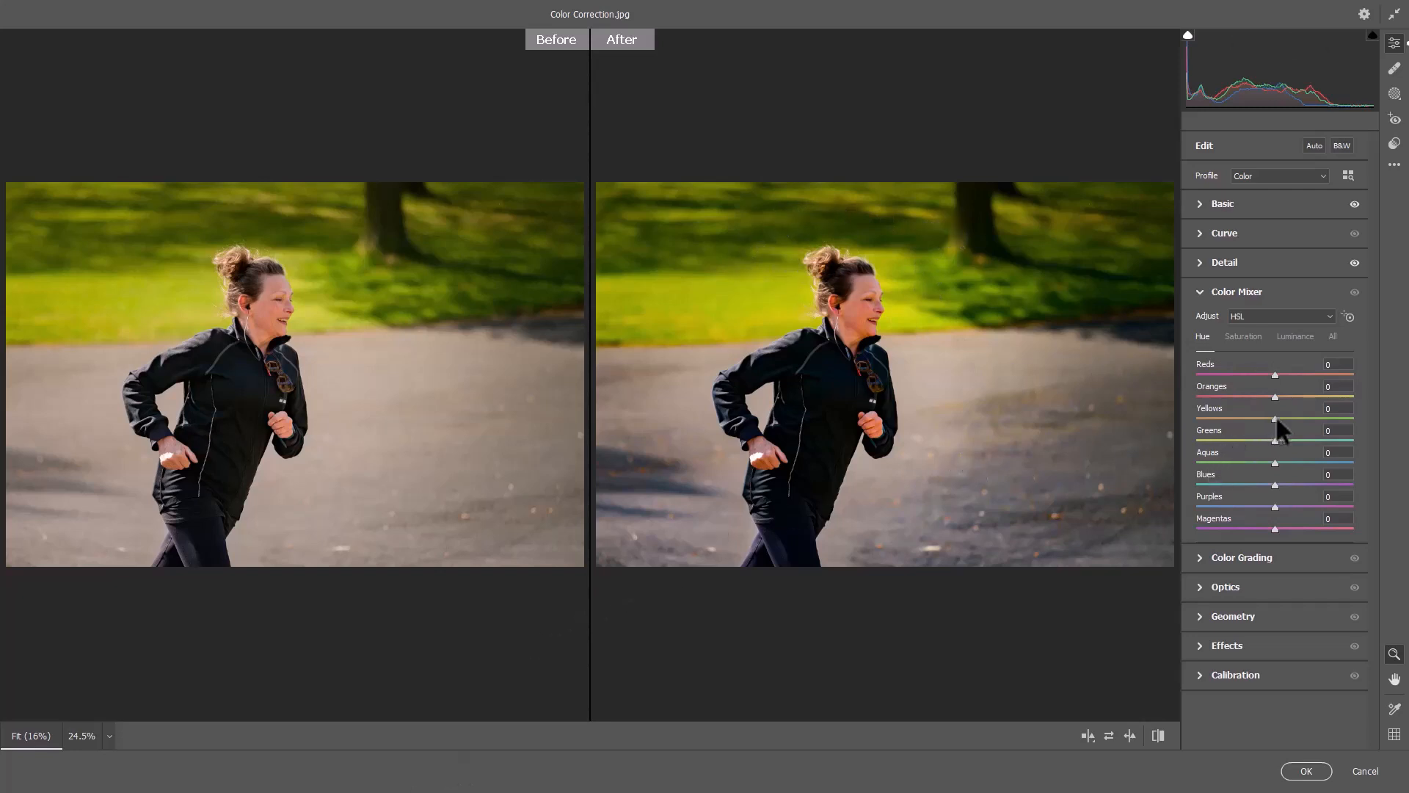
pyautogui.moveTo(1276, 418); pyautogui.dragTo(1219, 419)
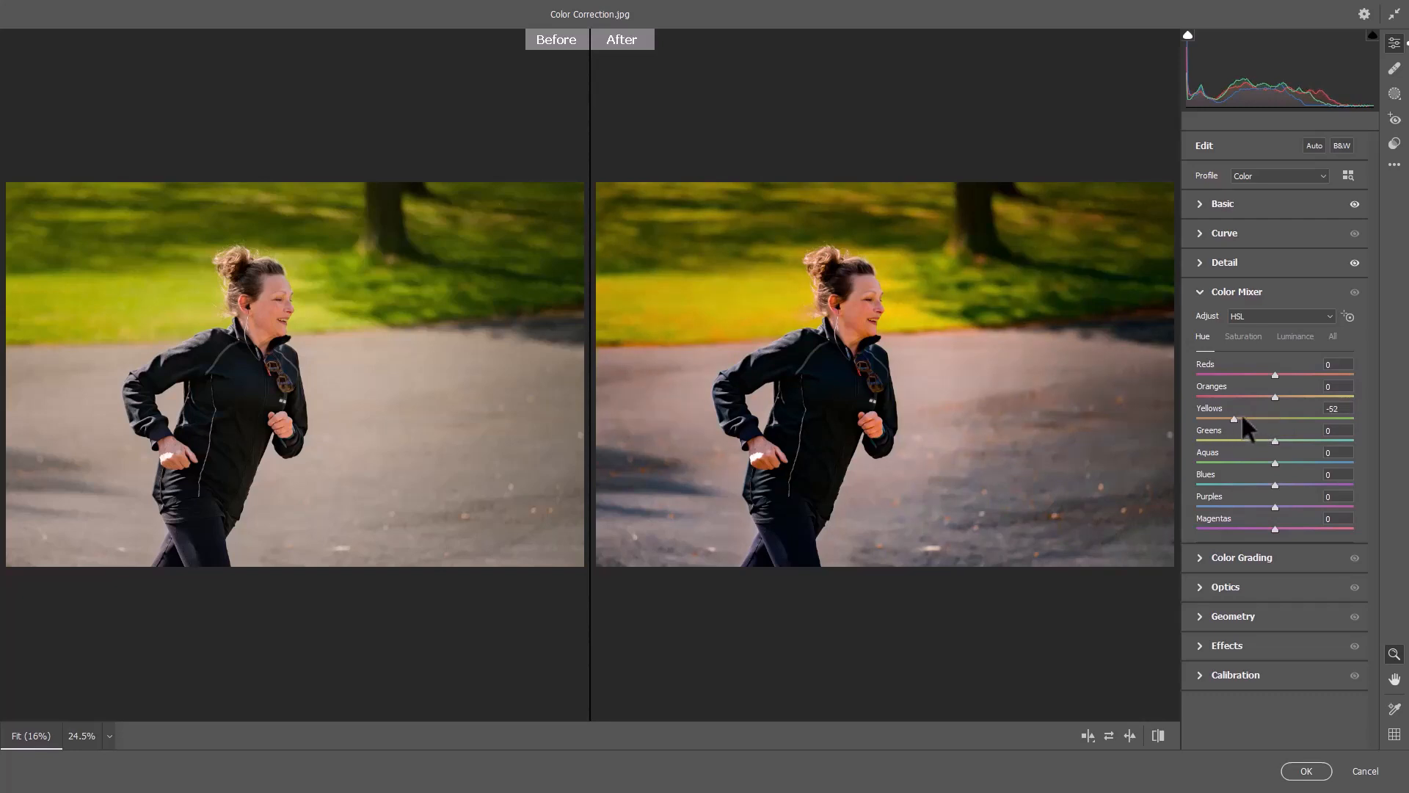
pyautogui.moveTo(1243, 417); pyautogui.dragTo(1338, 416)
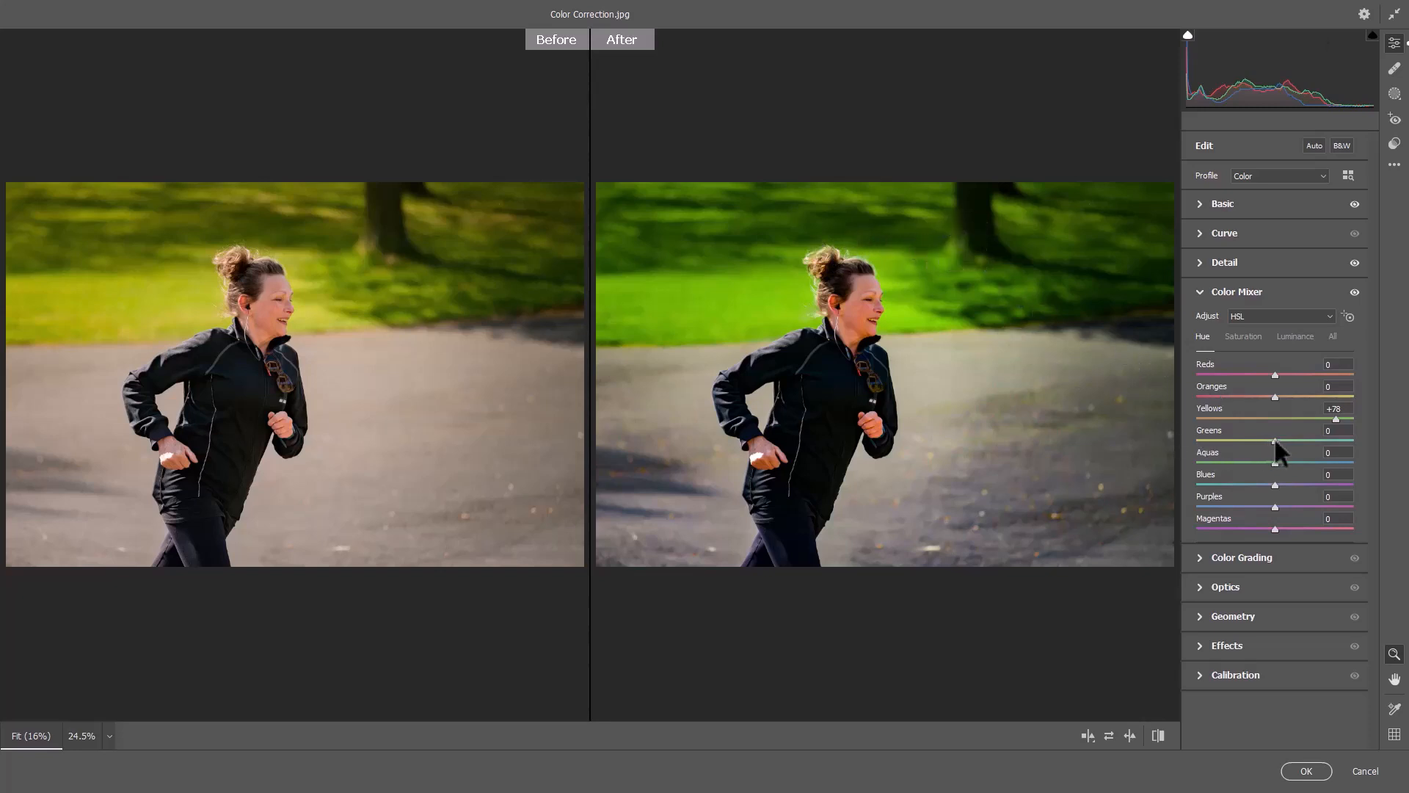
pyautogui.moveTo(1288, 441); pyautogui.dragTo(1320, 441)
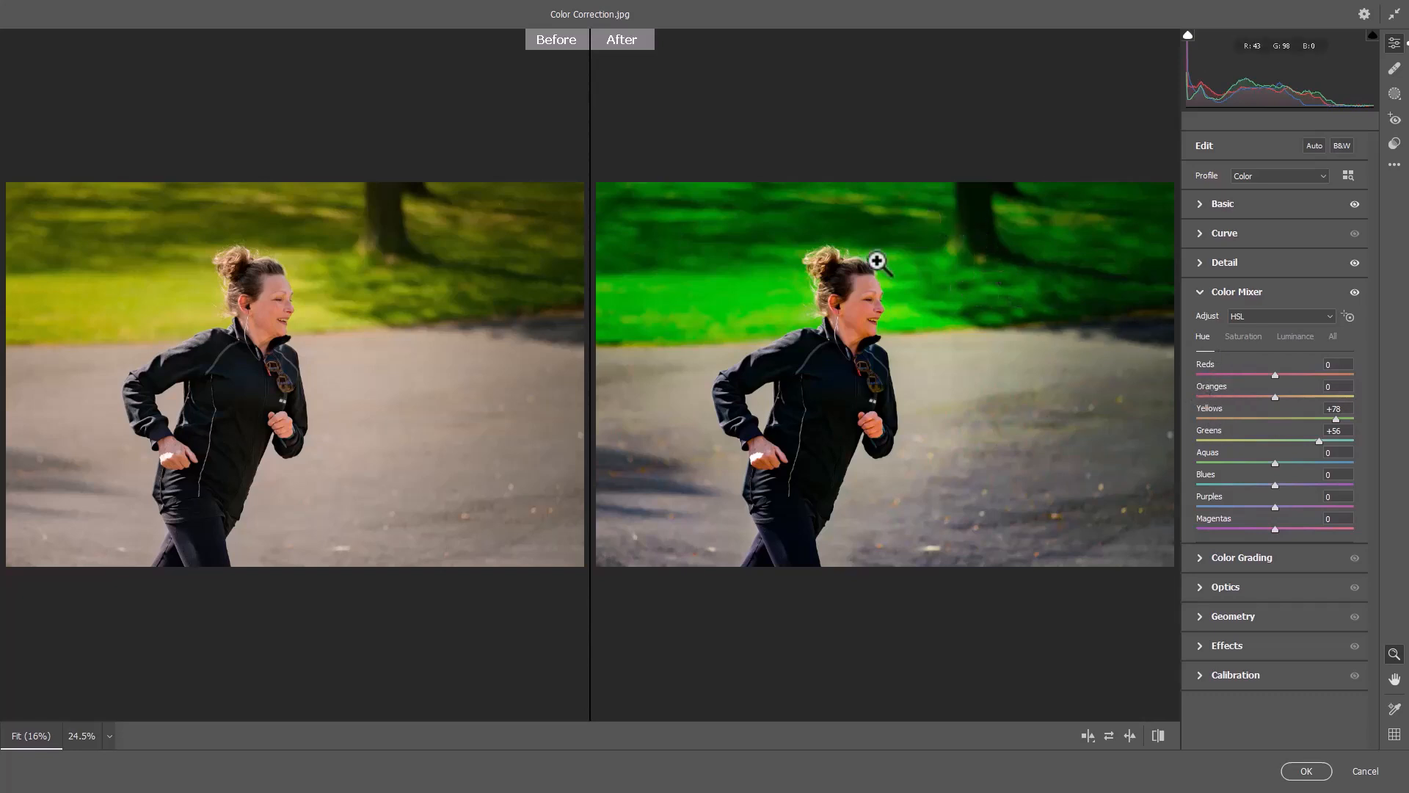
# Set the Color Mixer saturation of Greens to +16 and of Yellows to -55.
pyautogui.click(1252, 335)
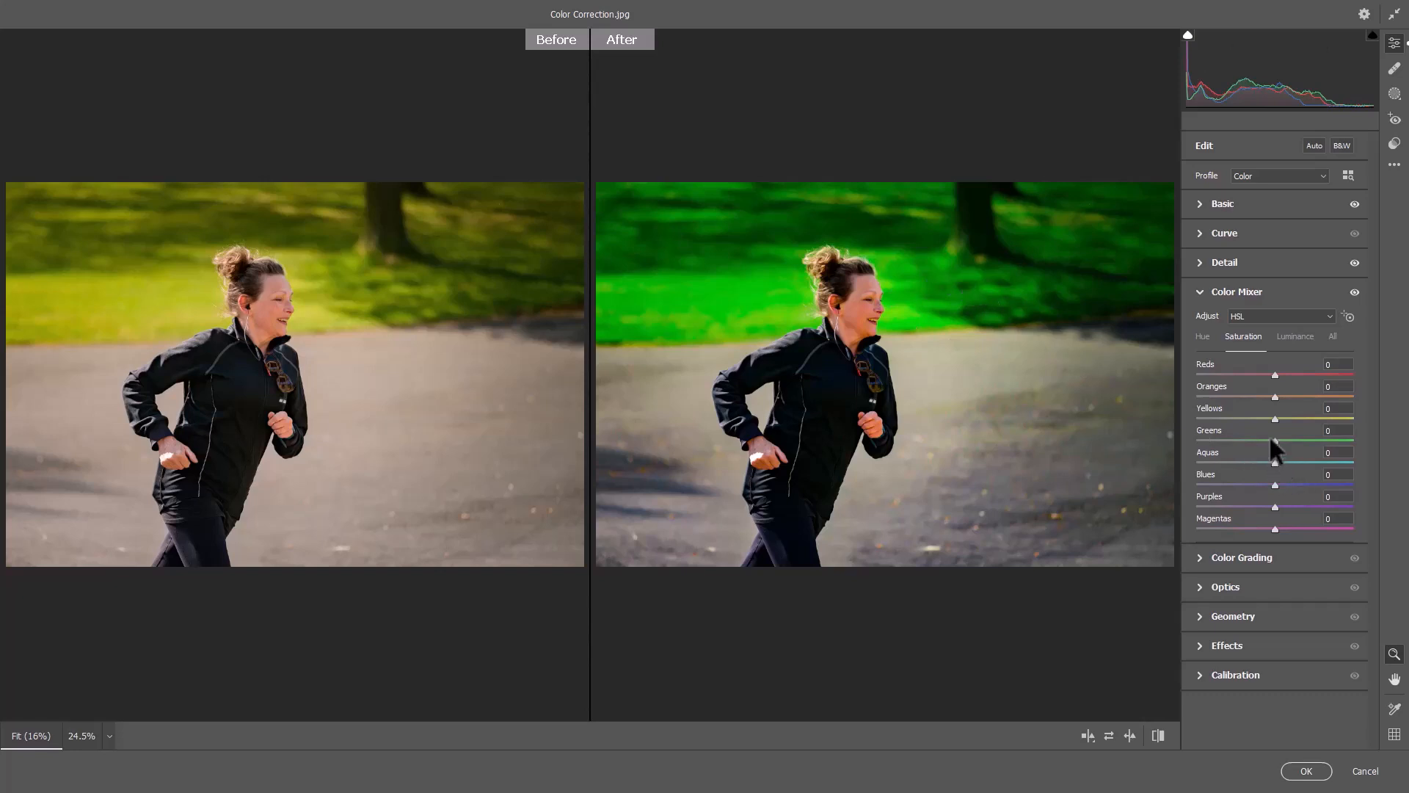
pyautogui.moveTo(1272, 439)
pyautogui.mouseDown()
pyautogui.moveTo(1174, 433)
pyautogui.moveTo(1289, 442)
pyautogui.mouseUp()
pyautogui.moveTo(1273, 418); pyautogui.dragTo(1232, 418)
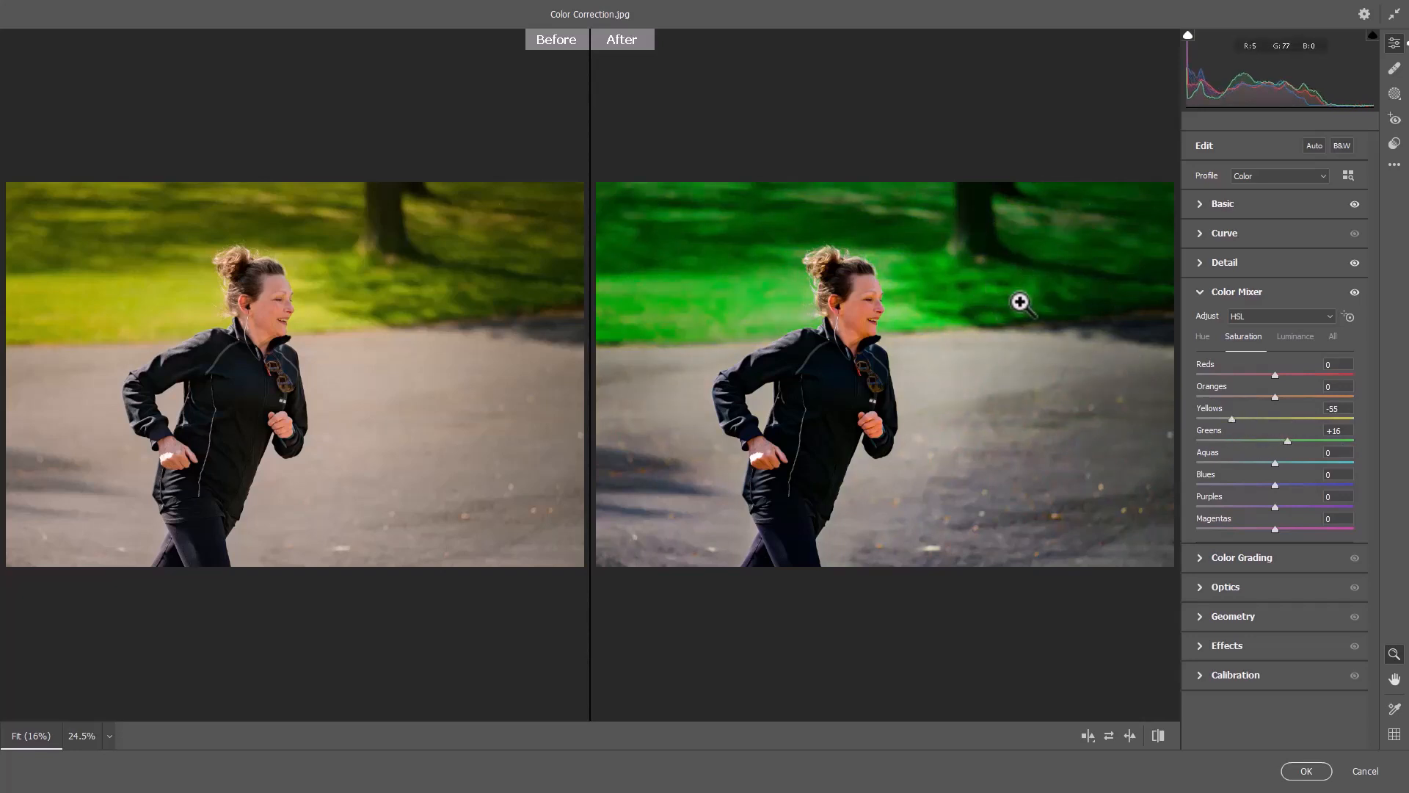
# Try raising the Greens luminance to +100 in the Color Mixer and set it back to 0.
pyautogui.click(1294, 338)
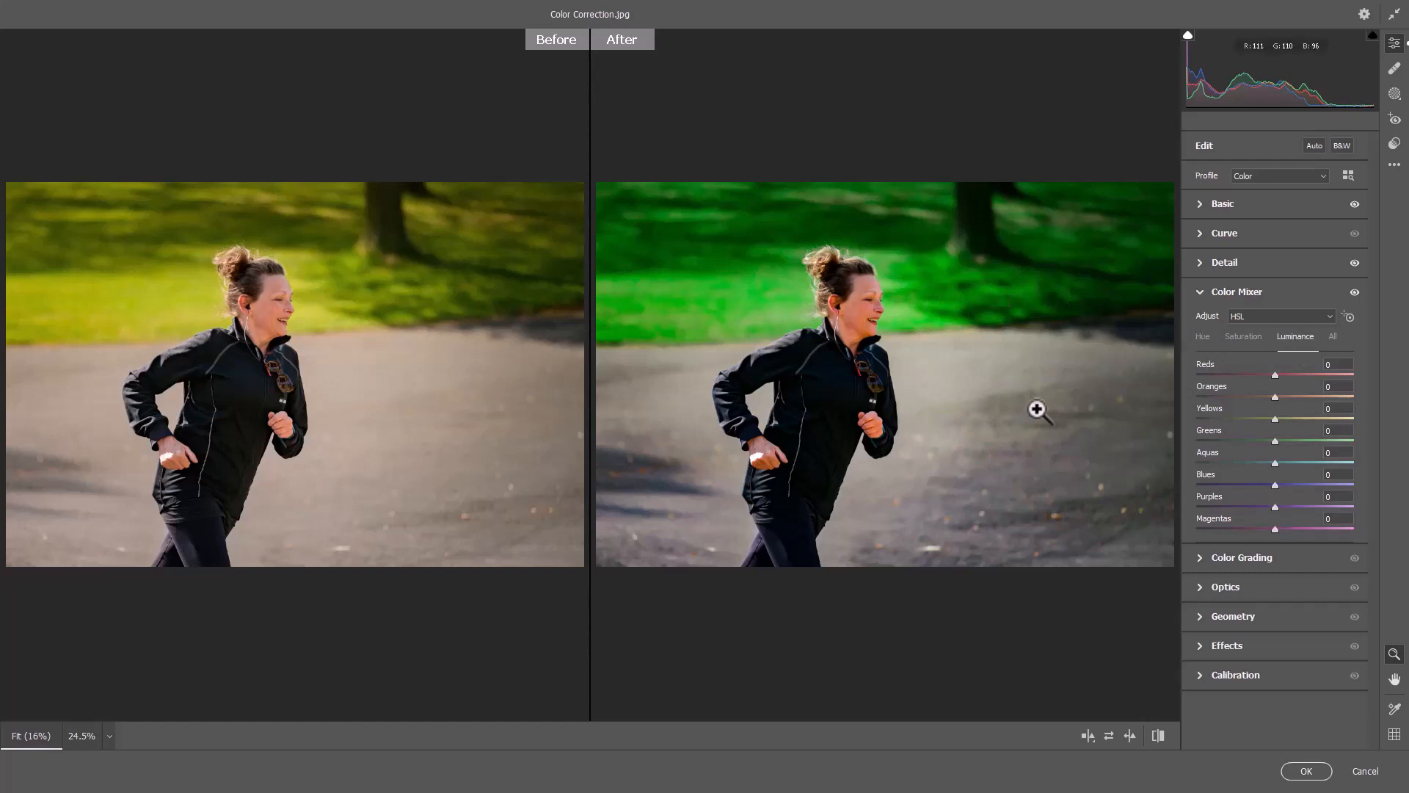
pyautogui.moveTo(1274, 440); pyautogui.dragTo(1367, 448)
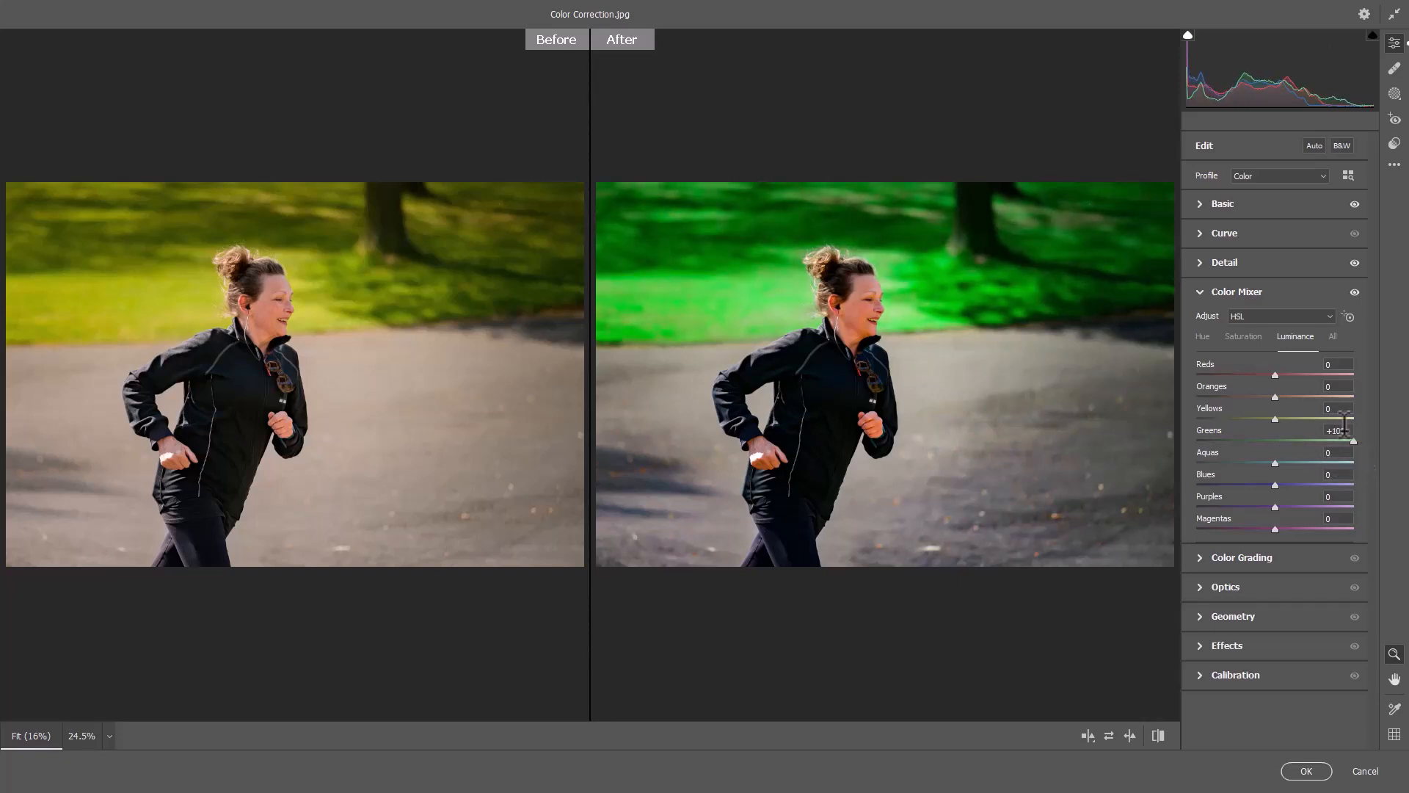
pyautogui.click(1344, 426)
pyautogui.write('0')
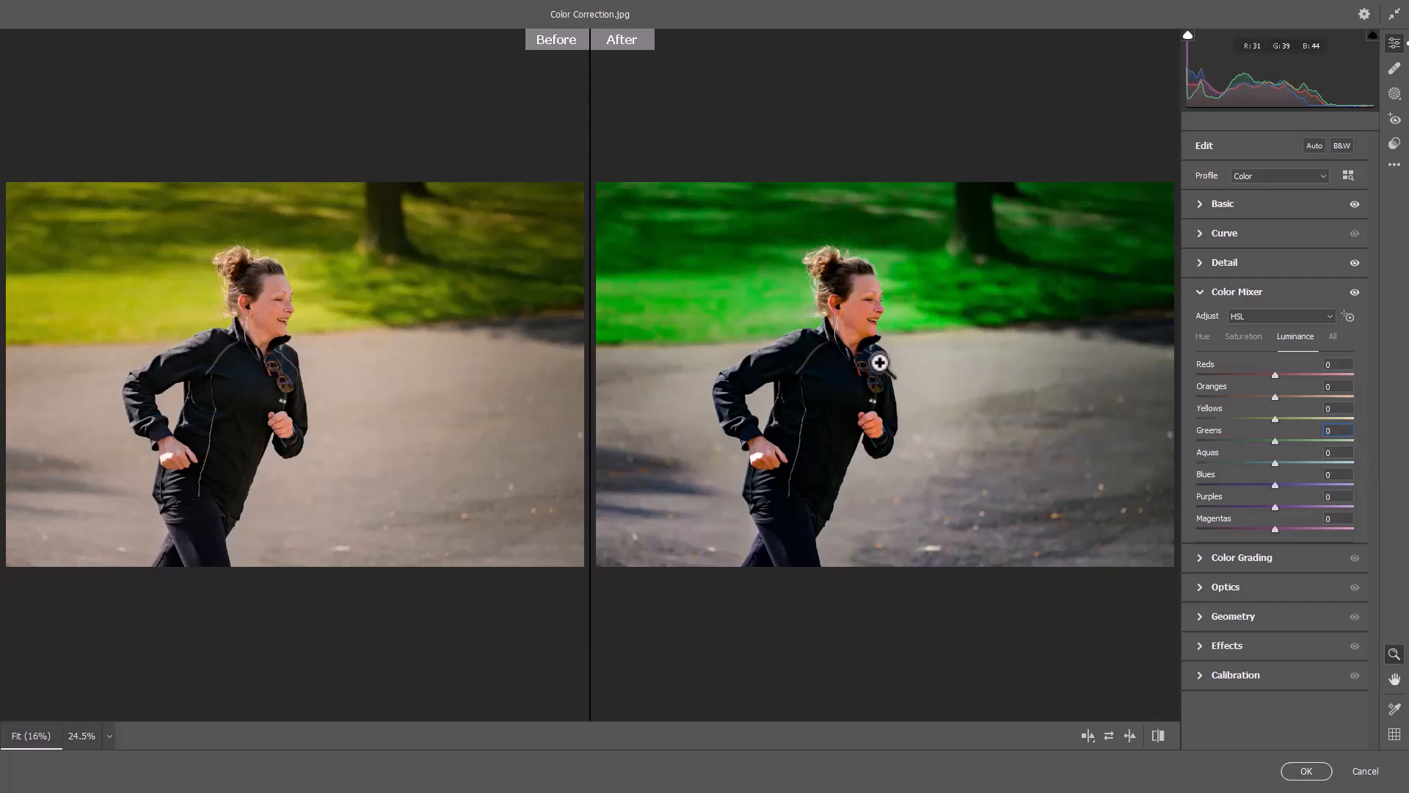
# Apply the Camera Raw adjustments to the photo layer.
pyautogui.click(1304, 773)
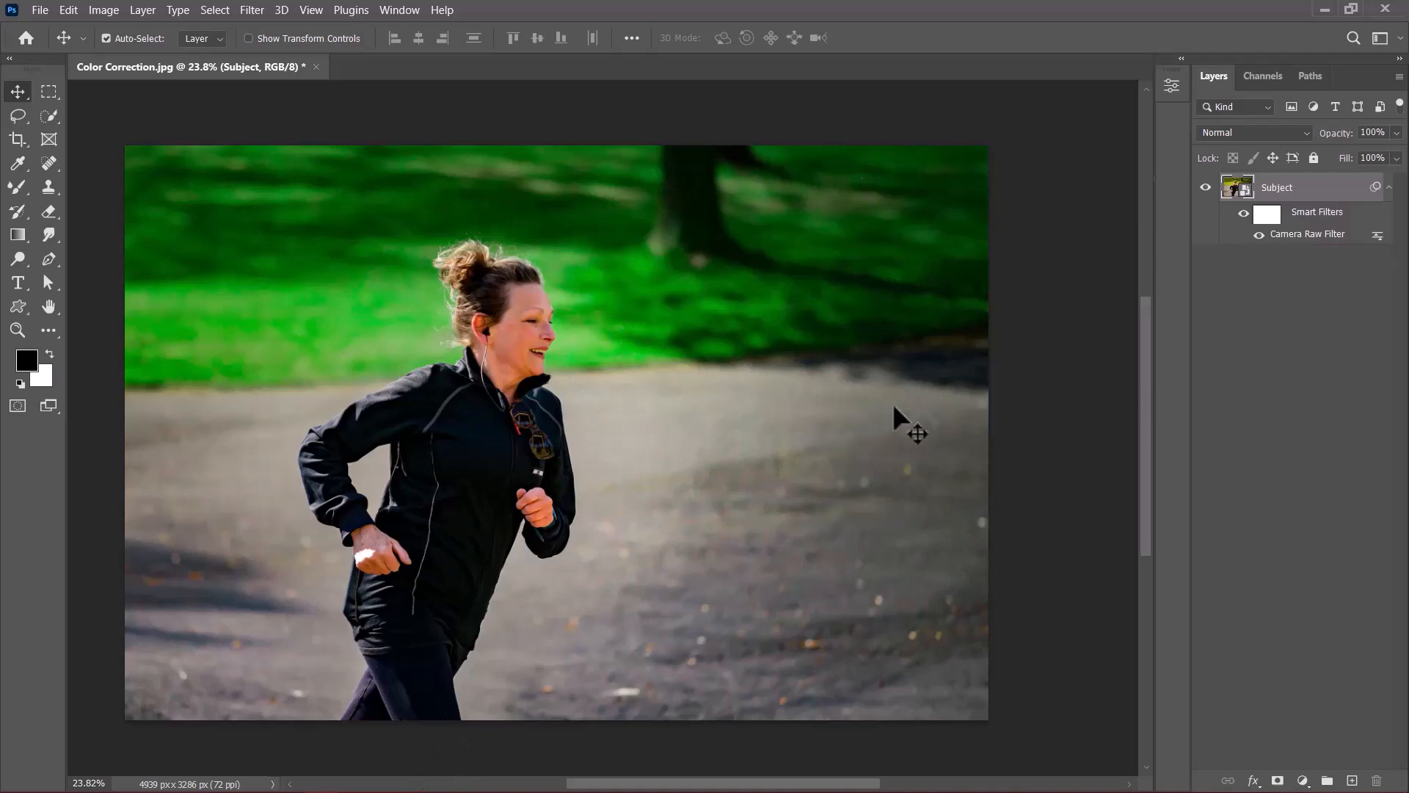
# Toggle the visibility of the layer's smart filters off and on repeatedly to compare the original and corrected photo.
pyautogui.click(1245, 213)
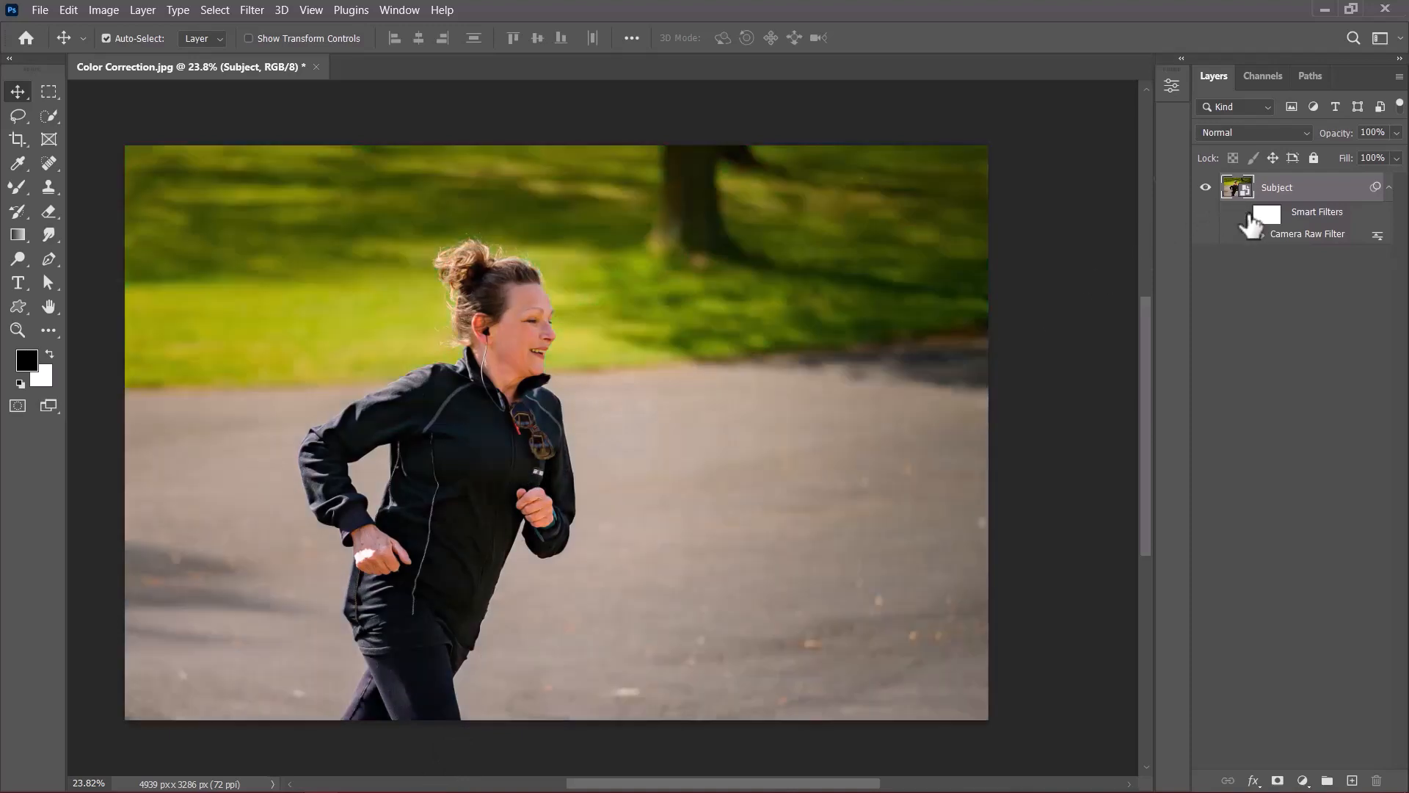
pyautogui.click(1245, 214)
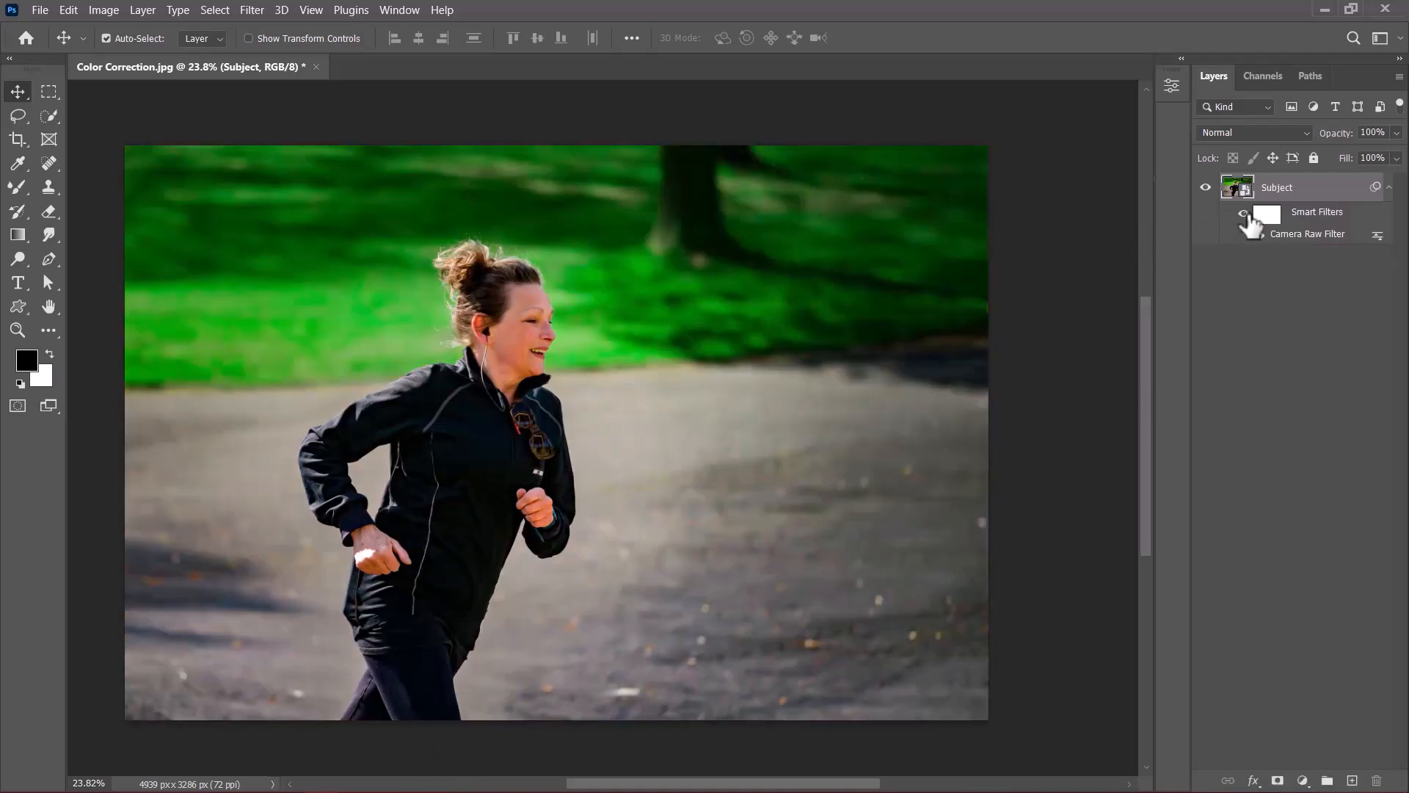
pyautogui.click(1246, 213)
pyautogui.click(1245, 214)
pyautogui.click(1246, 214)
pyautogui.click(1246, 213)
pyautogui.click(1246, 213)
pyautogui.click(1246, 213)
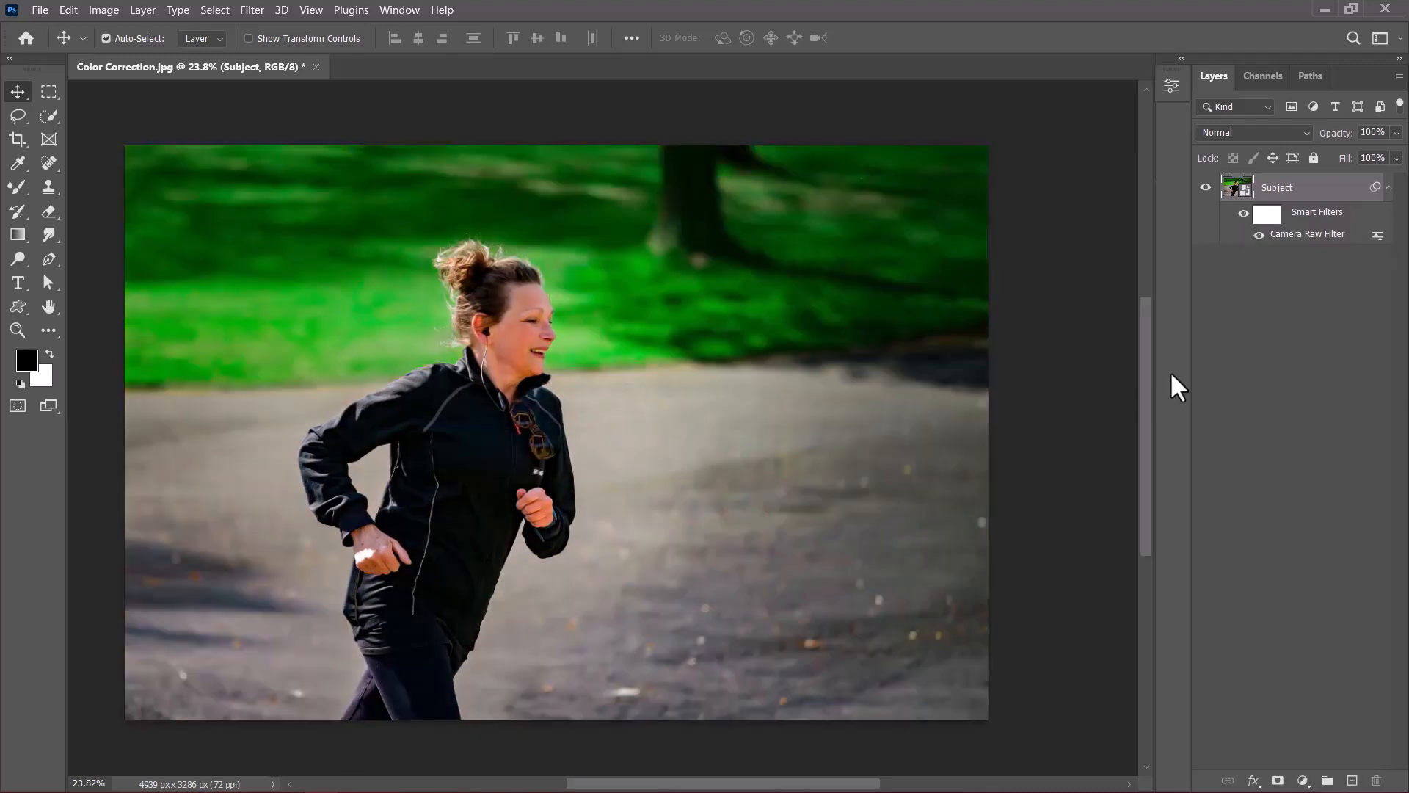